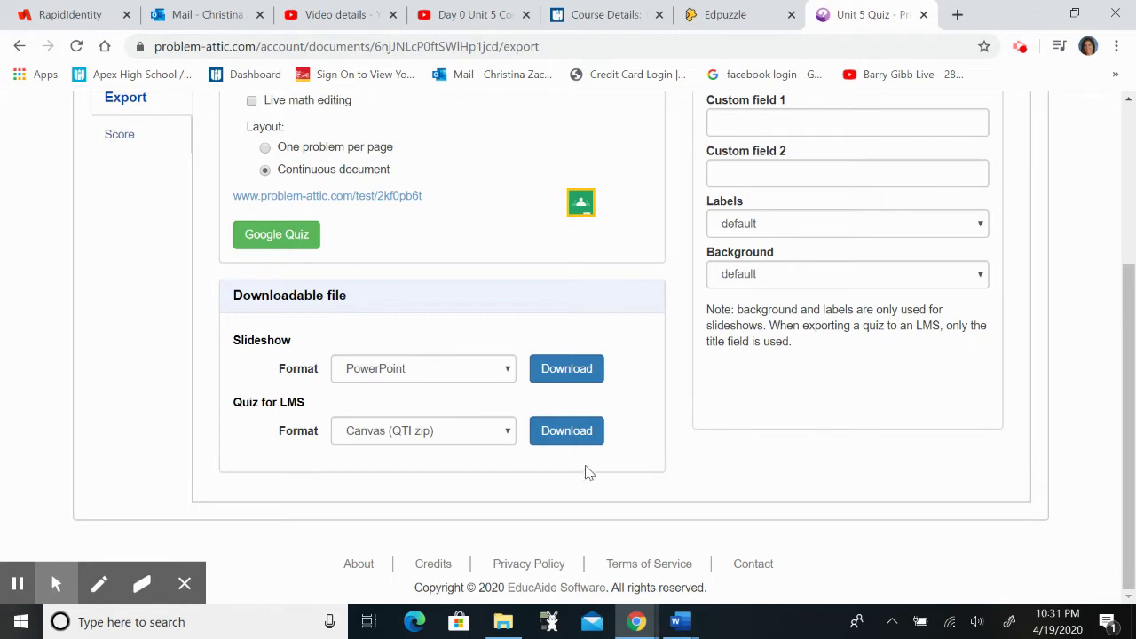
- Export the quiz as a Canvas QTI zip and show QTI-2kf0pb6t (2).zip in its Downloads folder
left_click(572, 432)
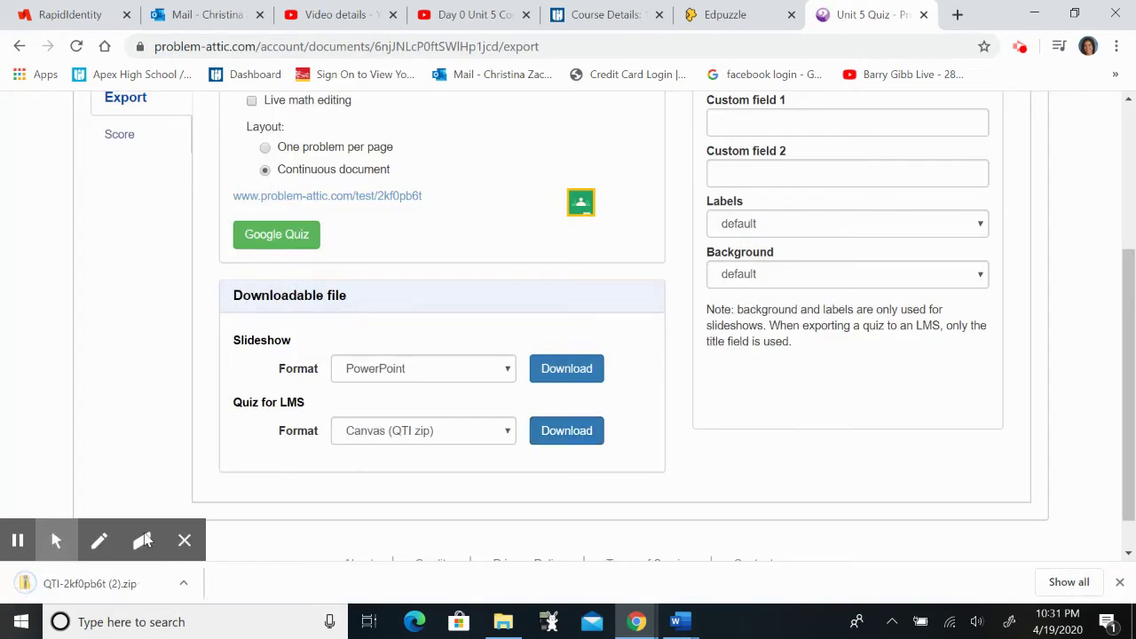
left_click(183, 585)
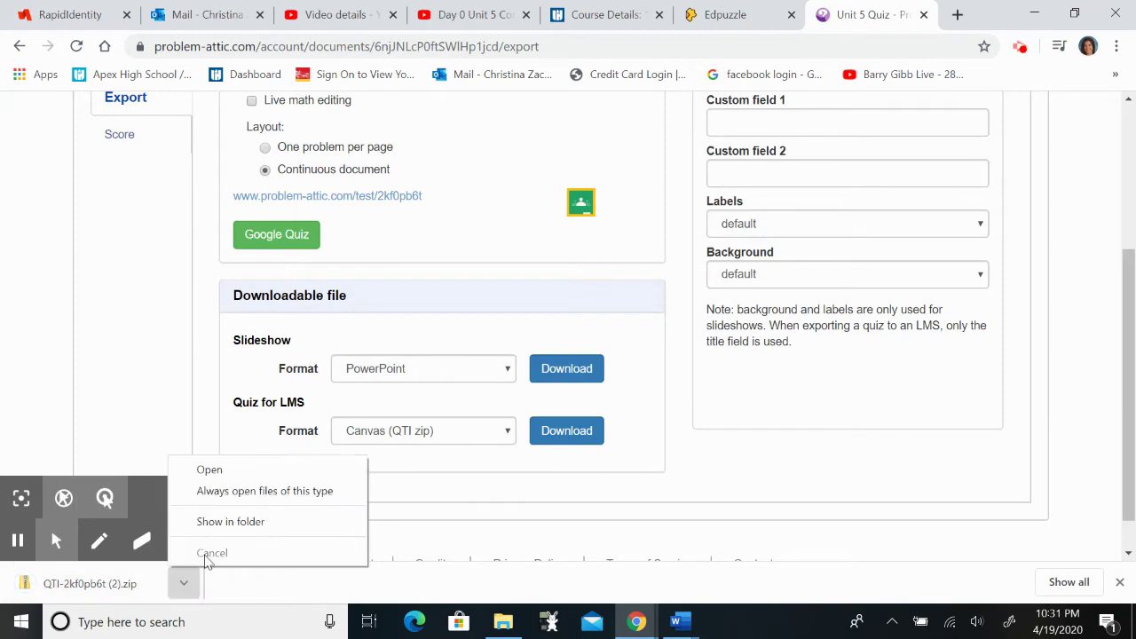
left_click(216, 523)
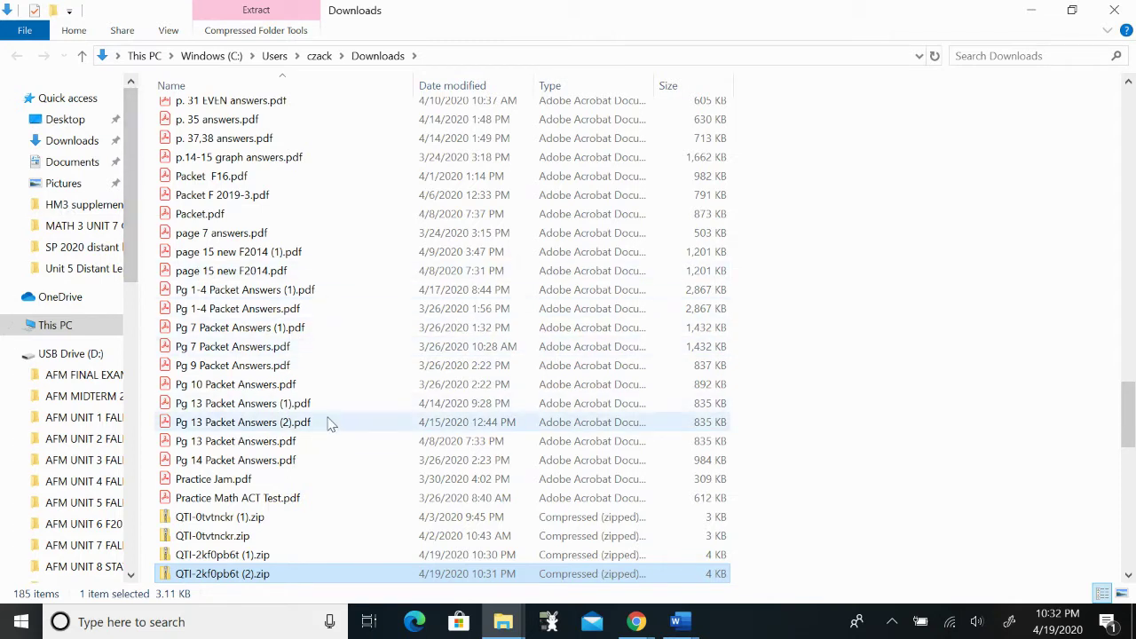
- Return to Canvas and open Settings for the 1st and 3rd period HM3 course
mouse_move(638, 629)
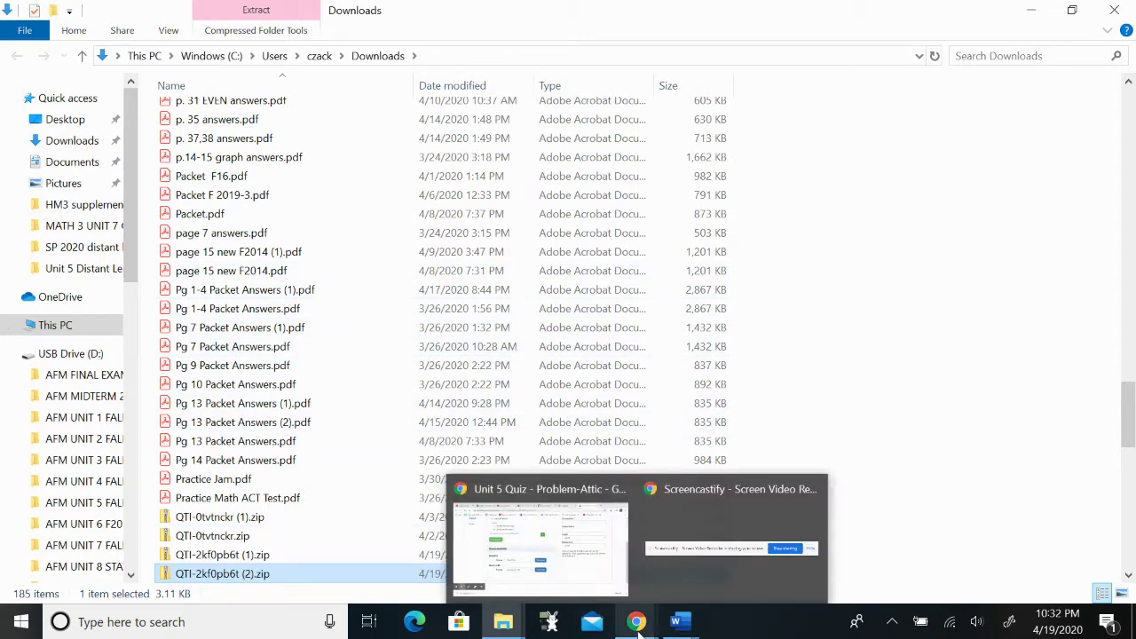
left_click(572, 567)
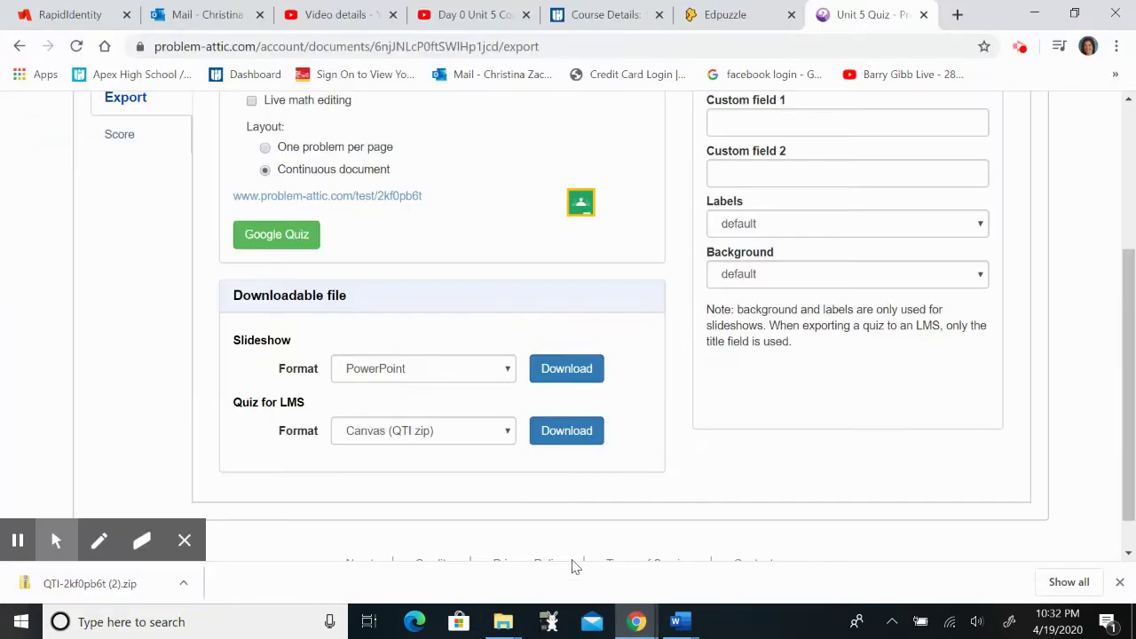
left_click(606, 14)
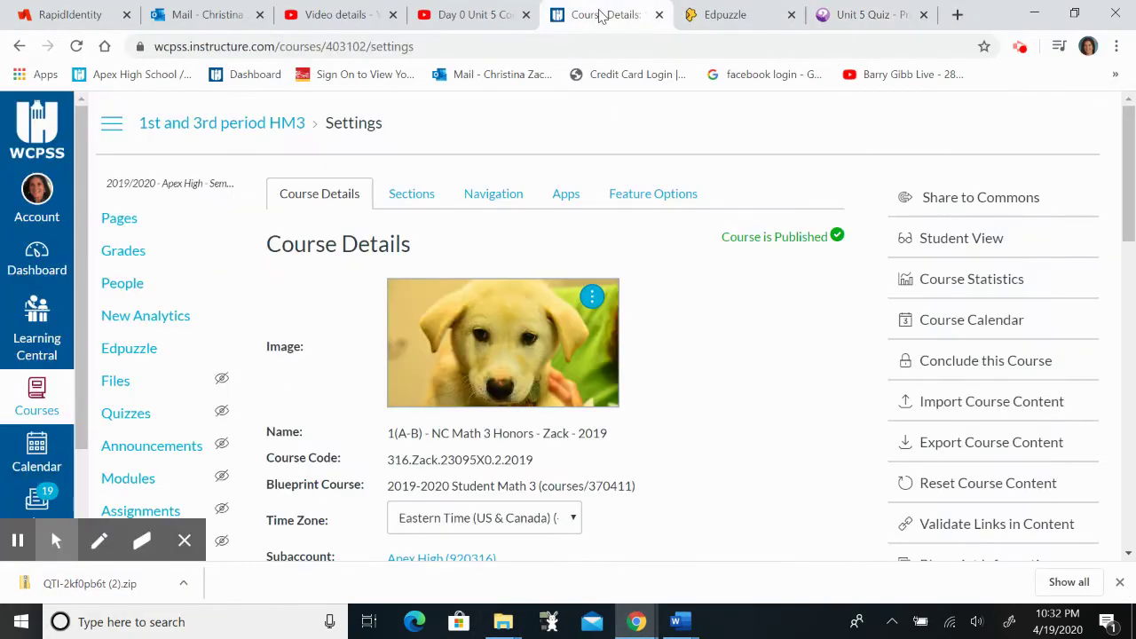
left_click_drag(1126, 217, 1117, 310)
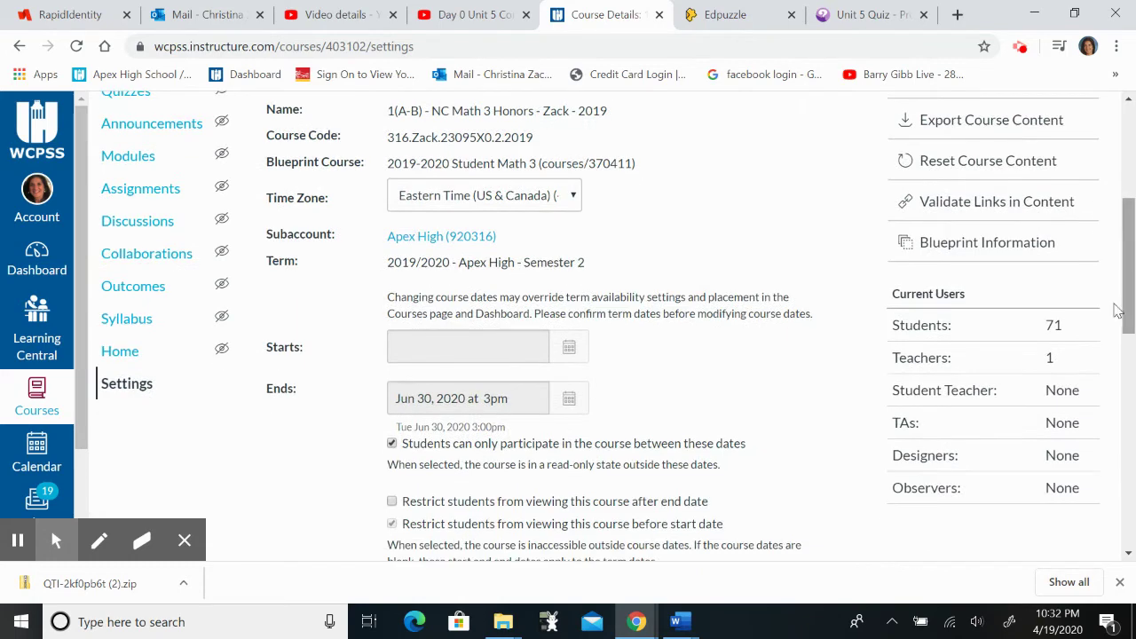
left_click(117, 381)
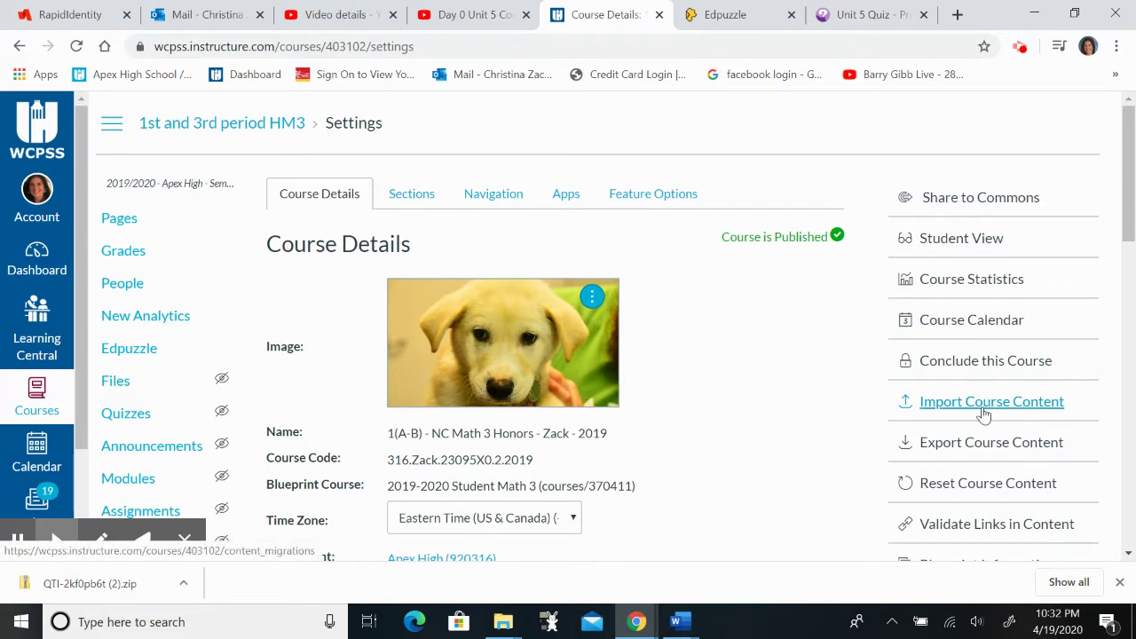
- Start a course import with content type QTI .zip file and source file QTI-HM3 U5Quiz.zip
left_click(984, 411)
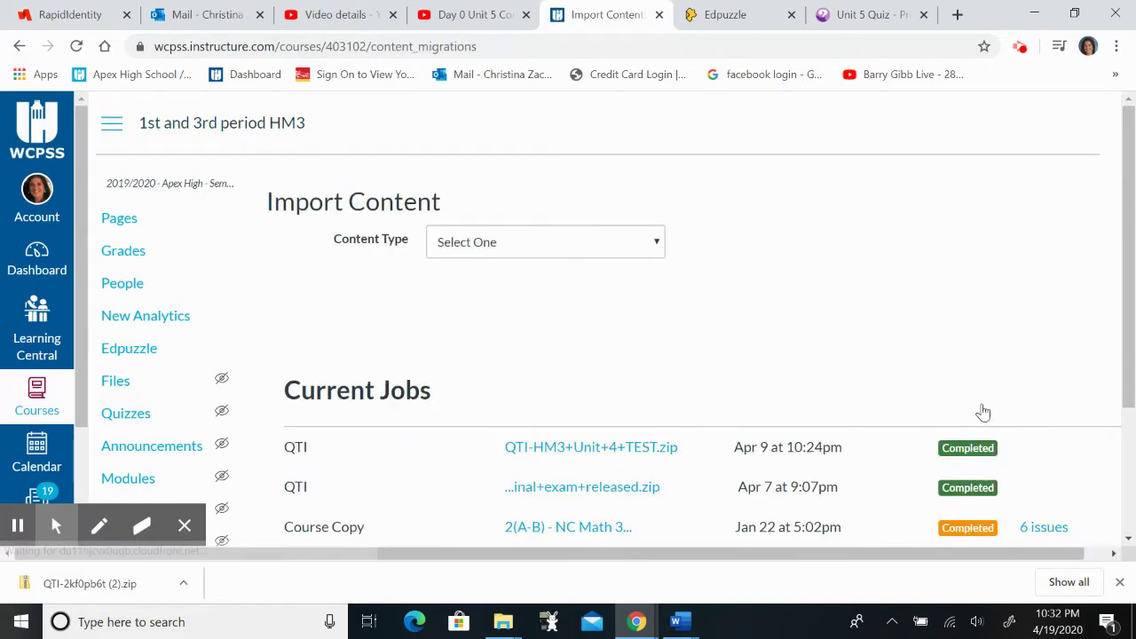
mouse_move(50, 513)
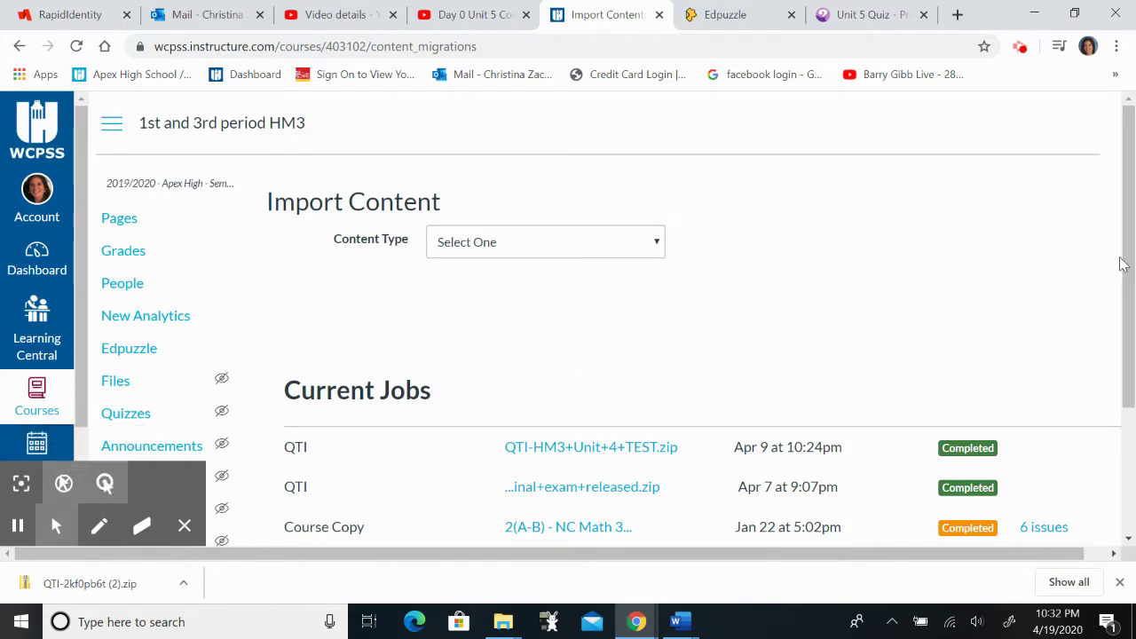
left_click(654, 248)
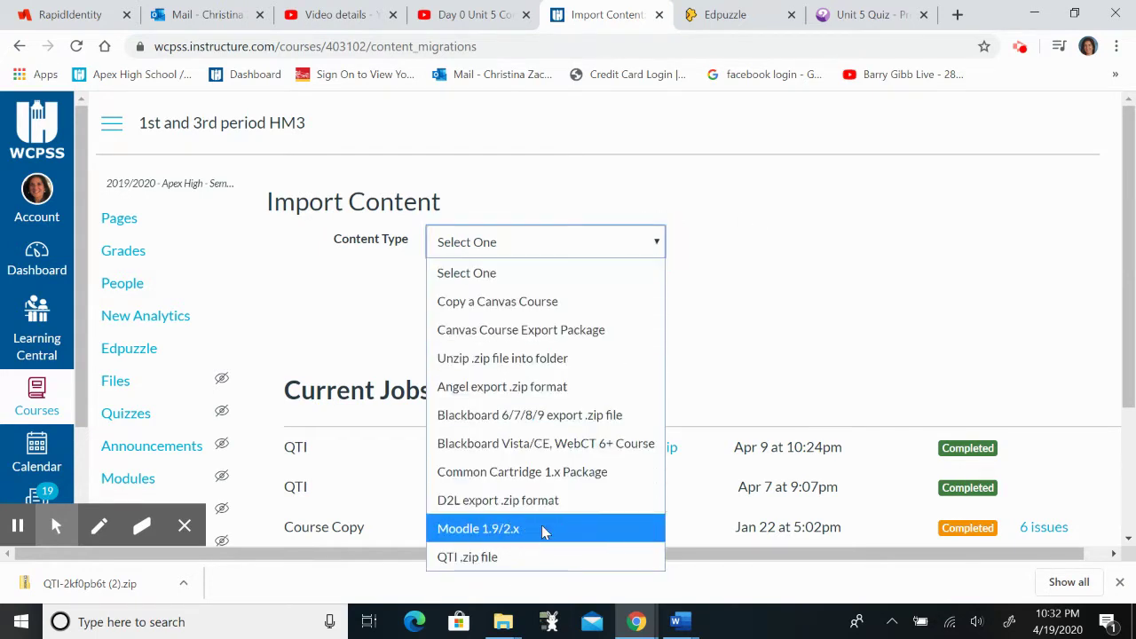
left_click(535, 556)
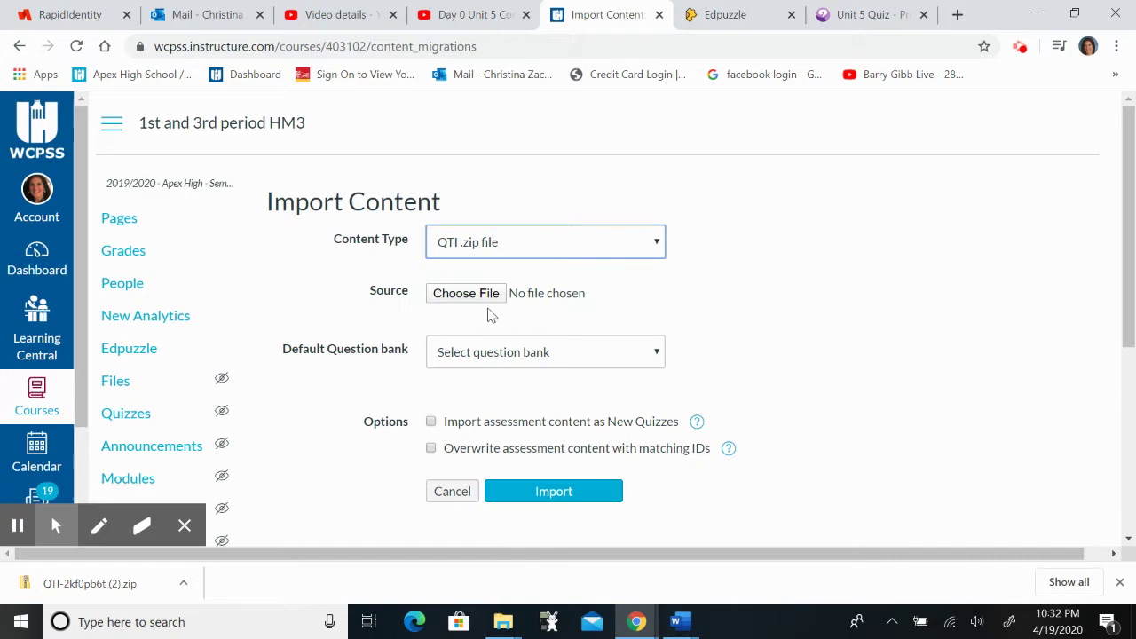
left_click(485, 298)
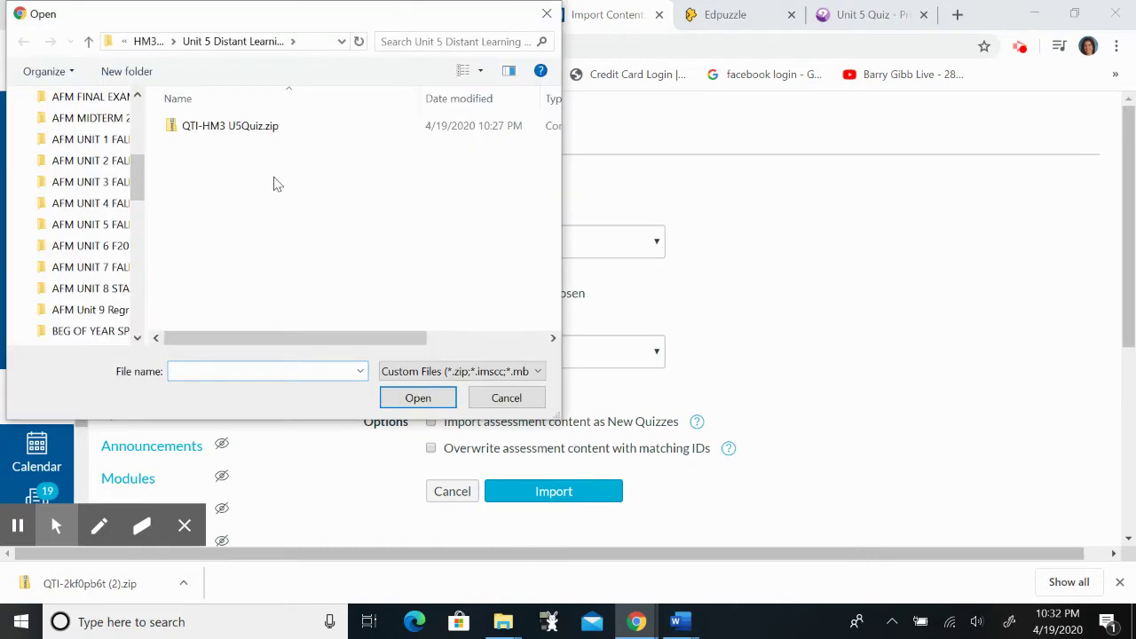
left_click(226, 128)
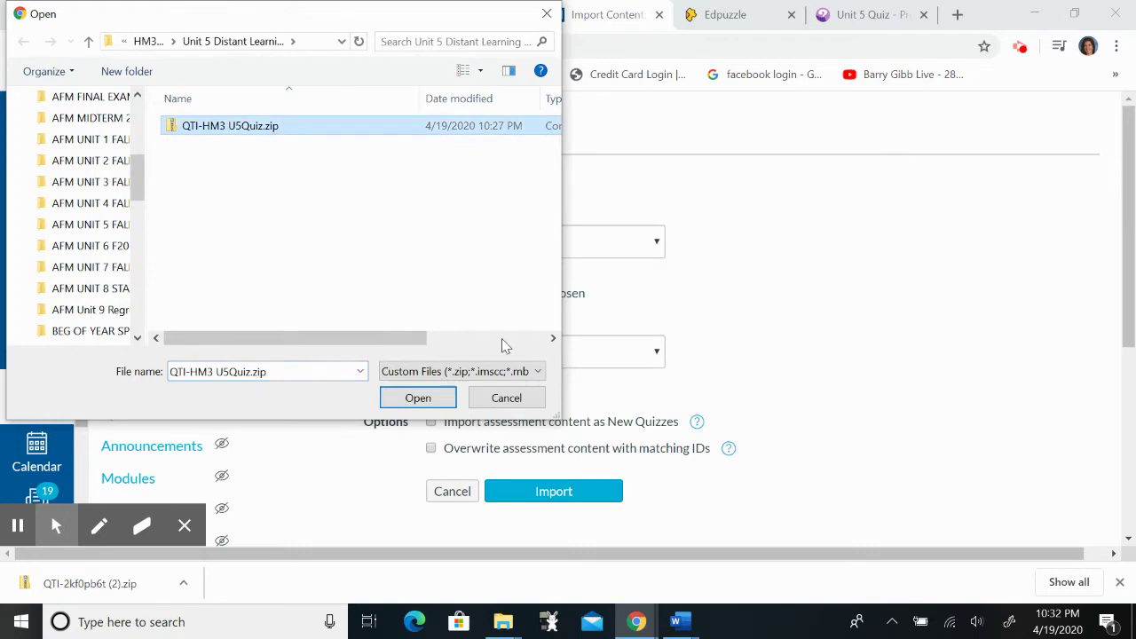
- Send the imported questions to a new question bank named 'HM3 Unit 5 Quiz'
left_click(449, 399)
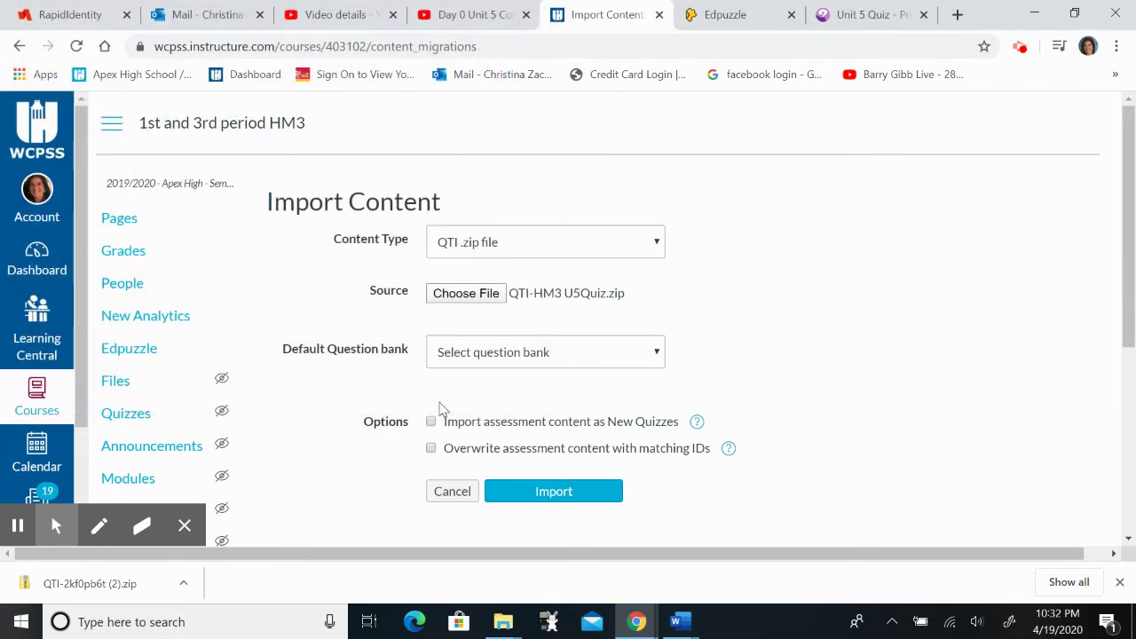
left_click(654, 355)
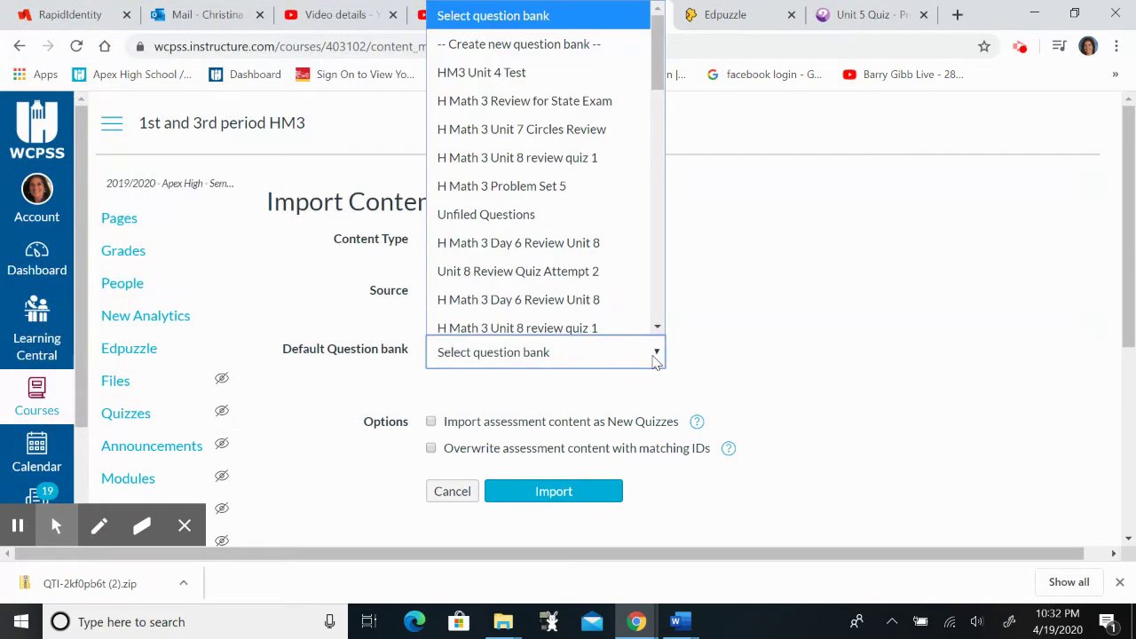
left_click(620, 40)
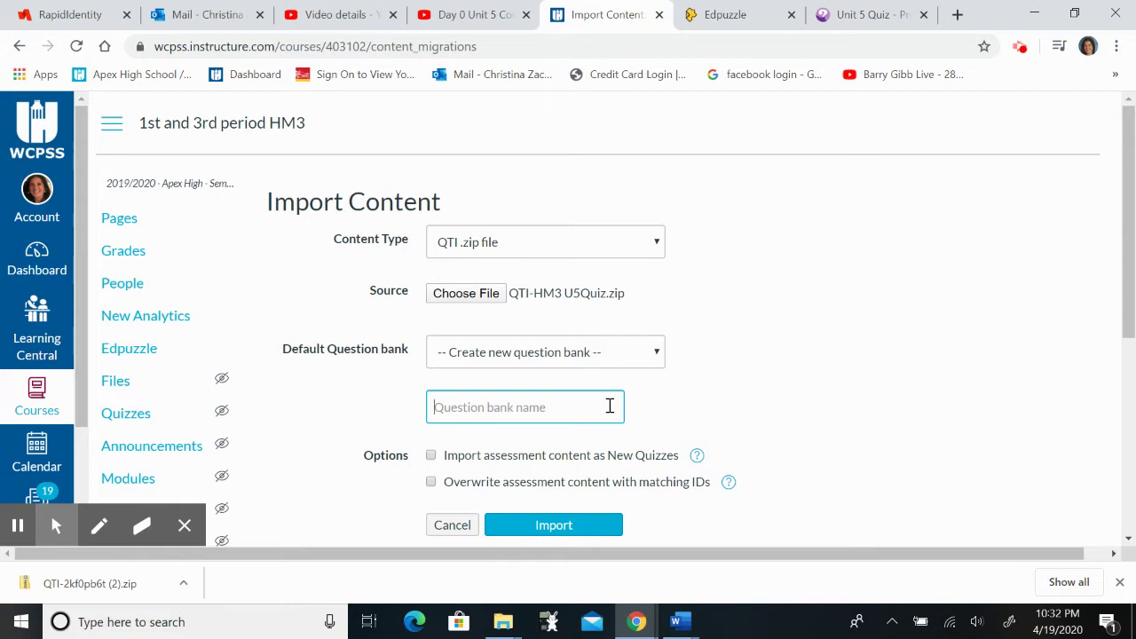
type("Unit 5 Quiz")
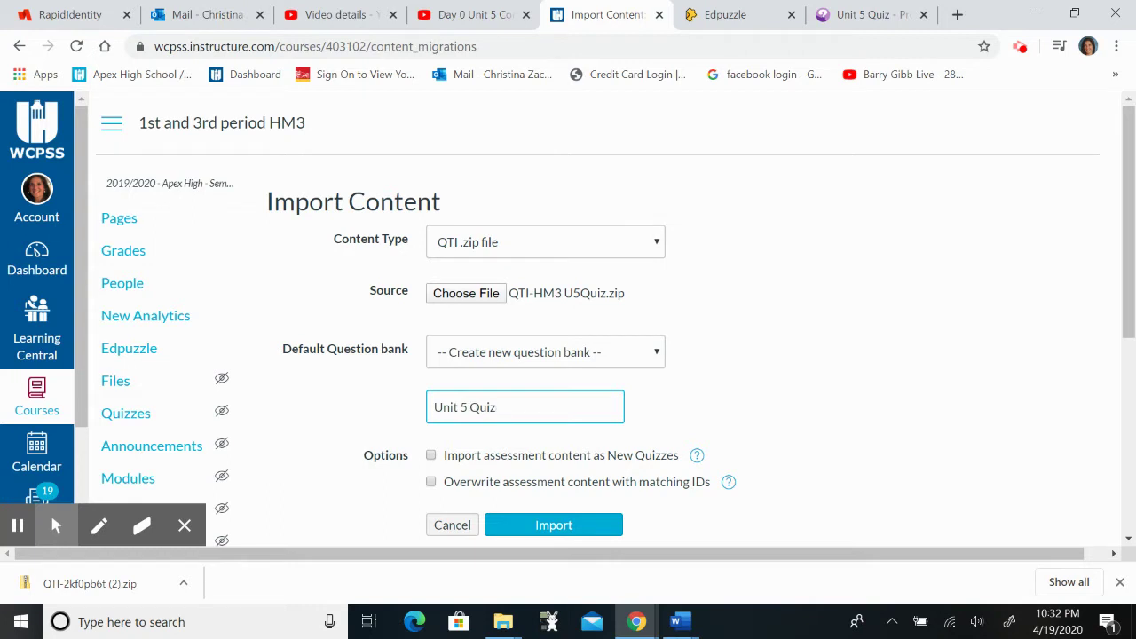
type("HM3")
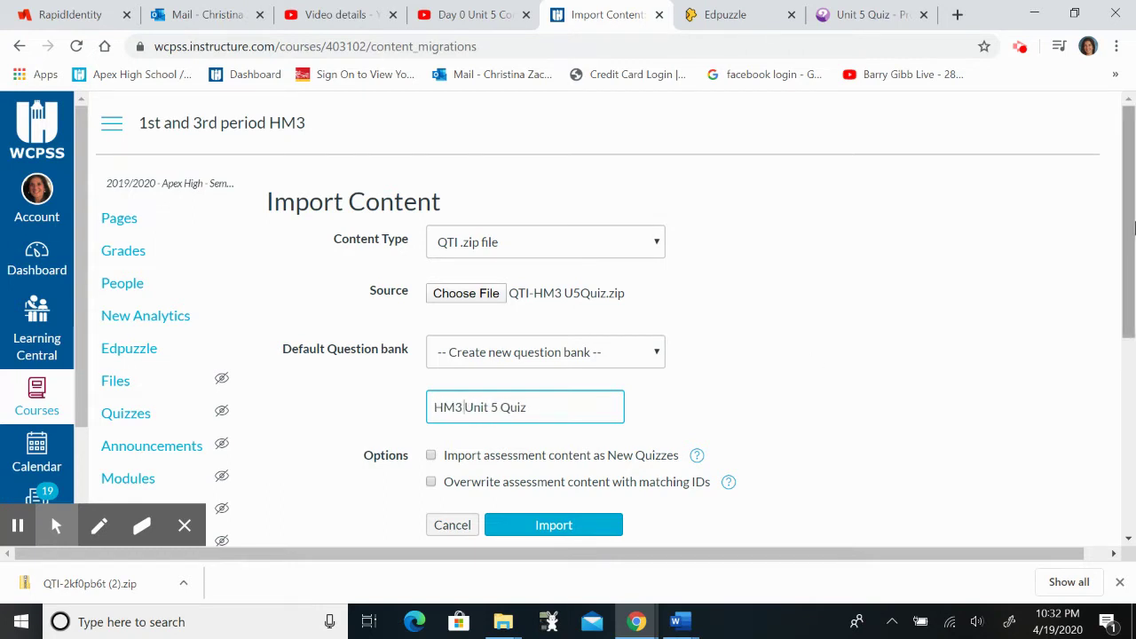
left_click_drag(1130, 216, 1132, 286)
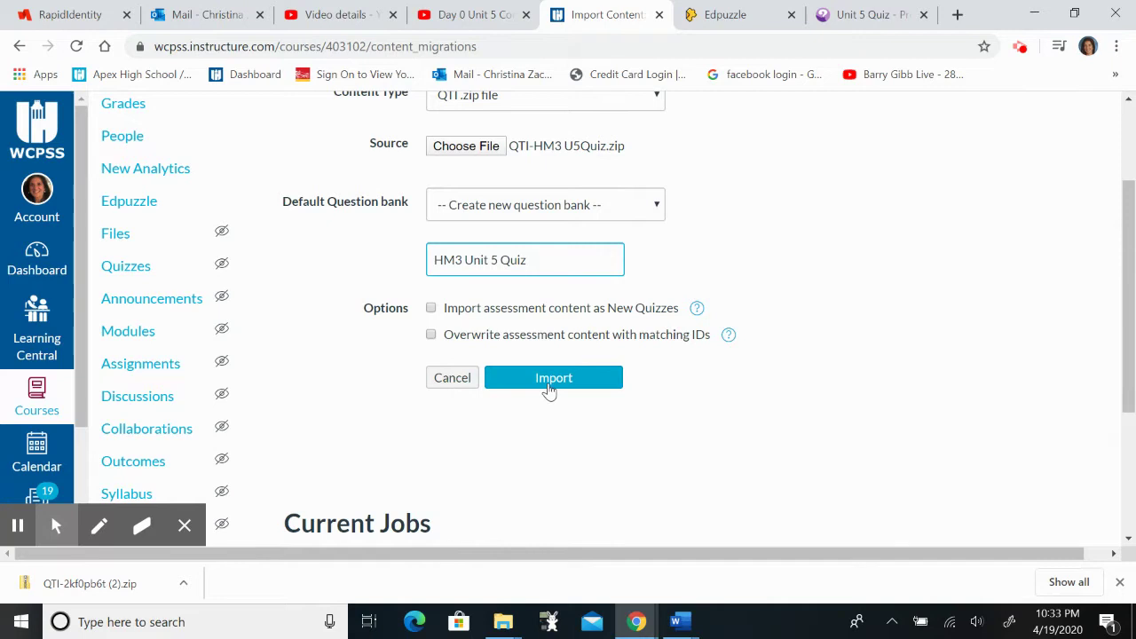
- Run the import and confirm the QTI-HM3+U5Quiz.zip job shows Completed under Current Jobs
left_click(548, 381)
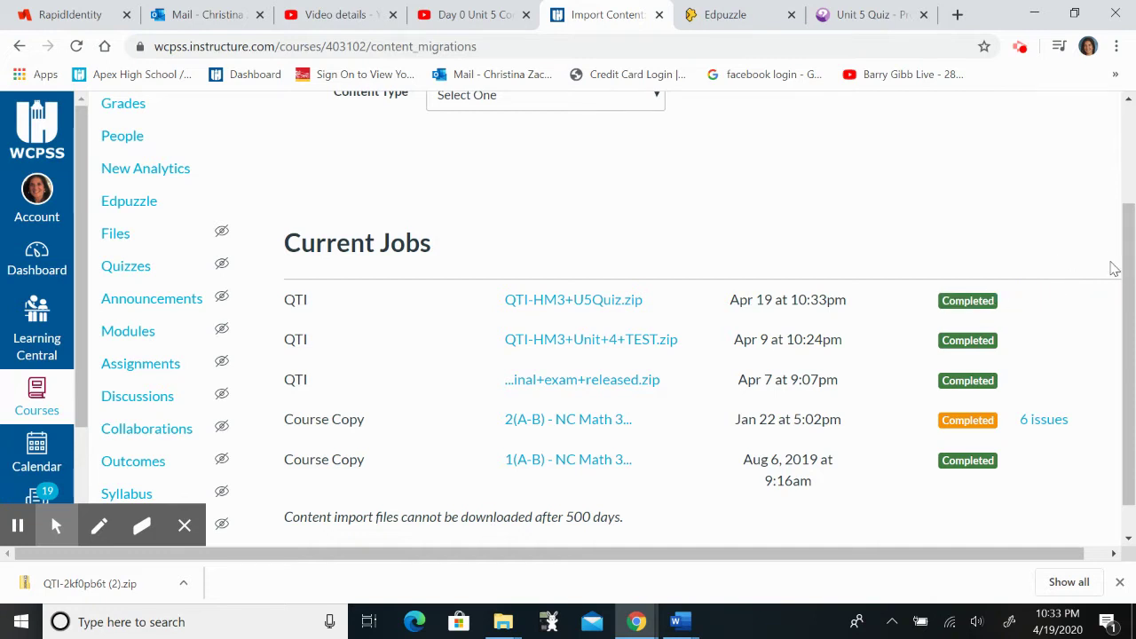
left_click(1131, 281)
scroll(1131, 281, "up", 2)
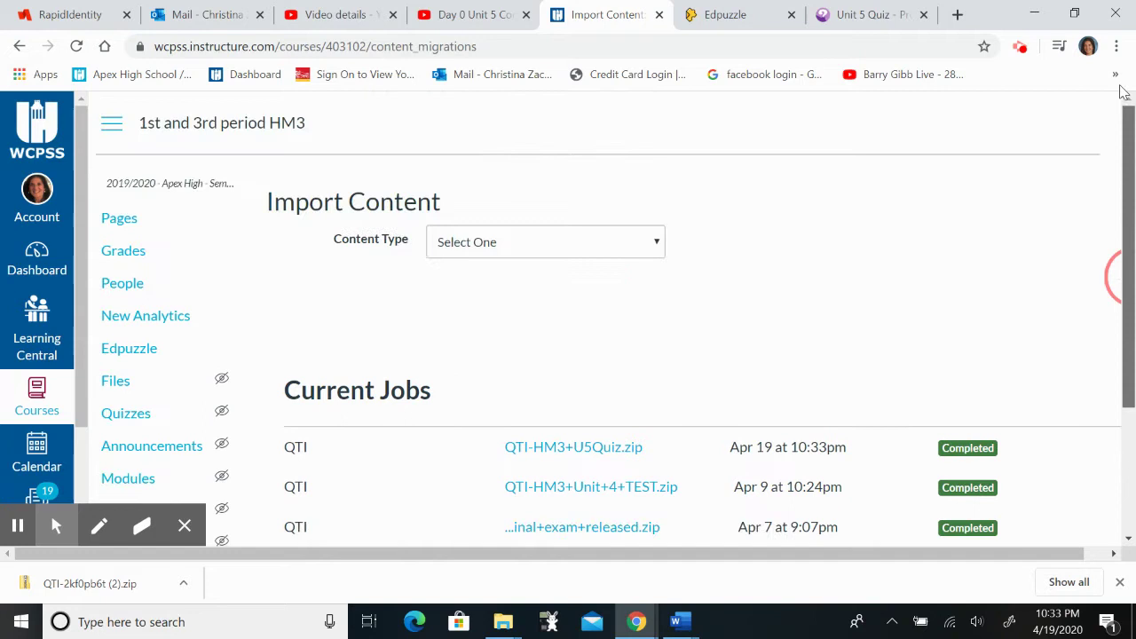
- Open Quizzes and scroll to the unpublished Unit 5 Quiz (25 pts, 25 Questions)
left_click(133, 415)
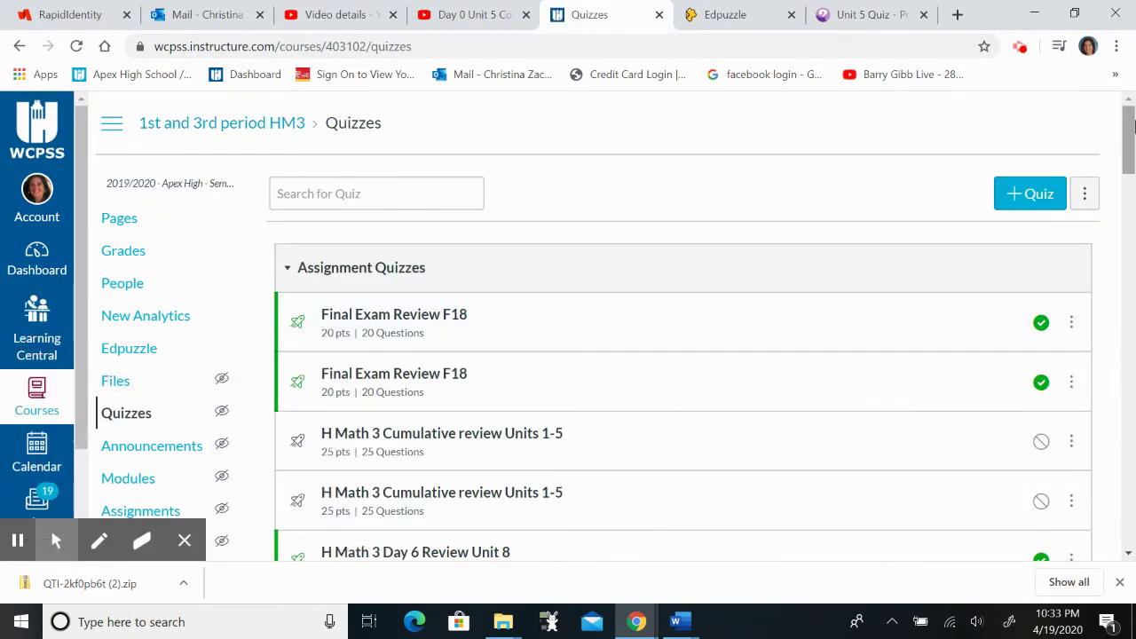
left_click_drag(1131, 142, 1130, 160)
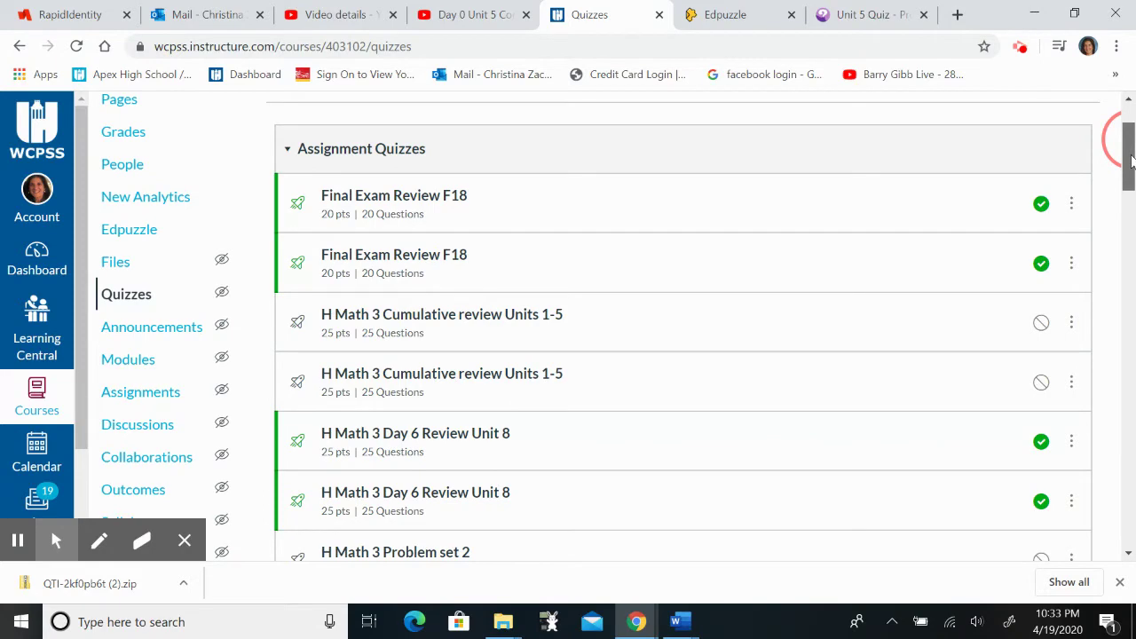
left_click_drag(1131, 160, 1128, 436)
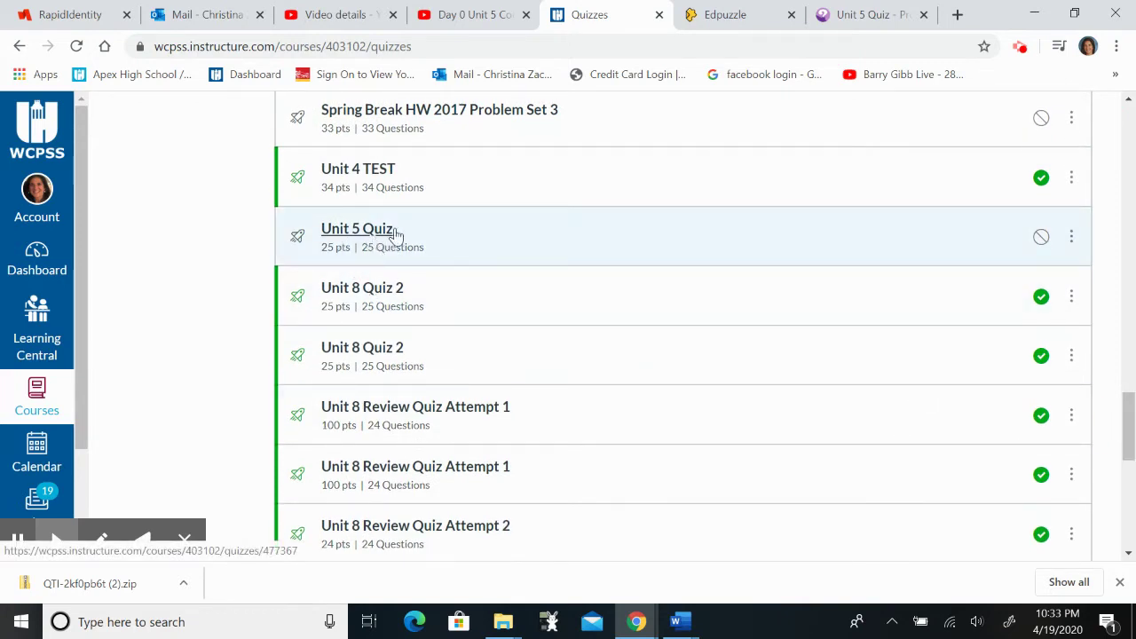
- Open Unit 5 Quiz and put it into edit mode
left_click(391, 233)
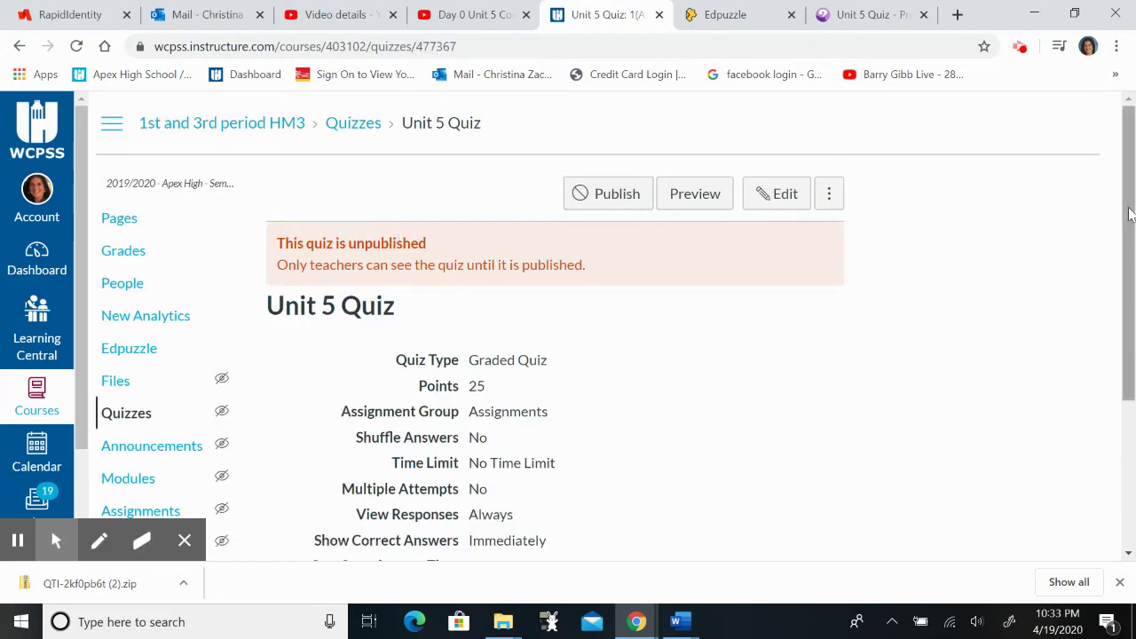
left_click_drag(1124, 209, 1132, 271)
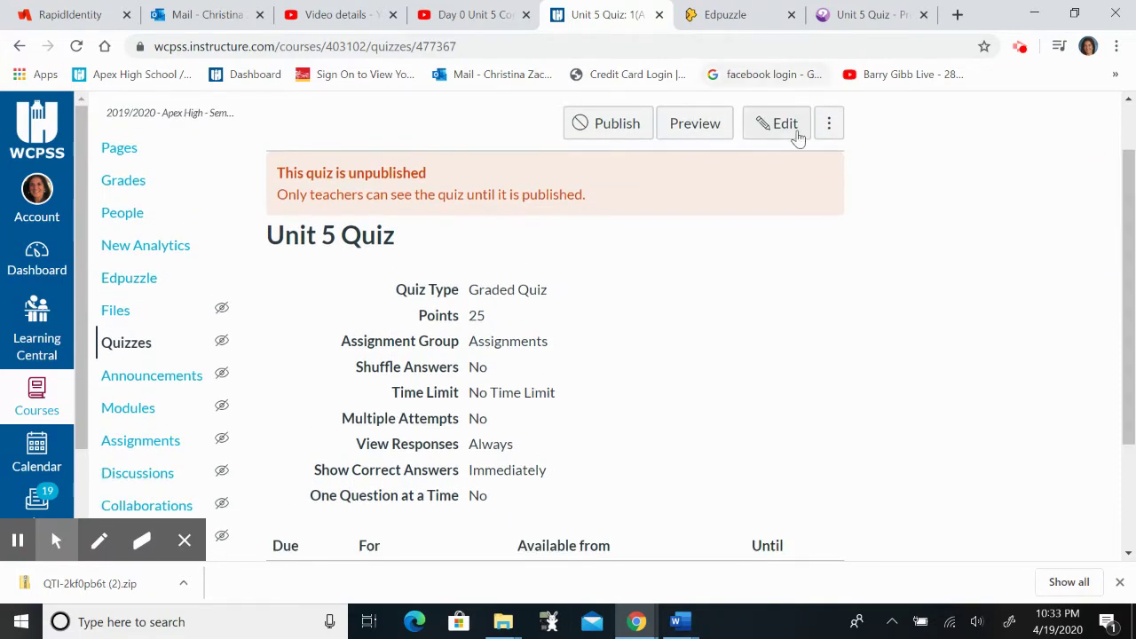
left_click(786, 125)
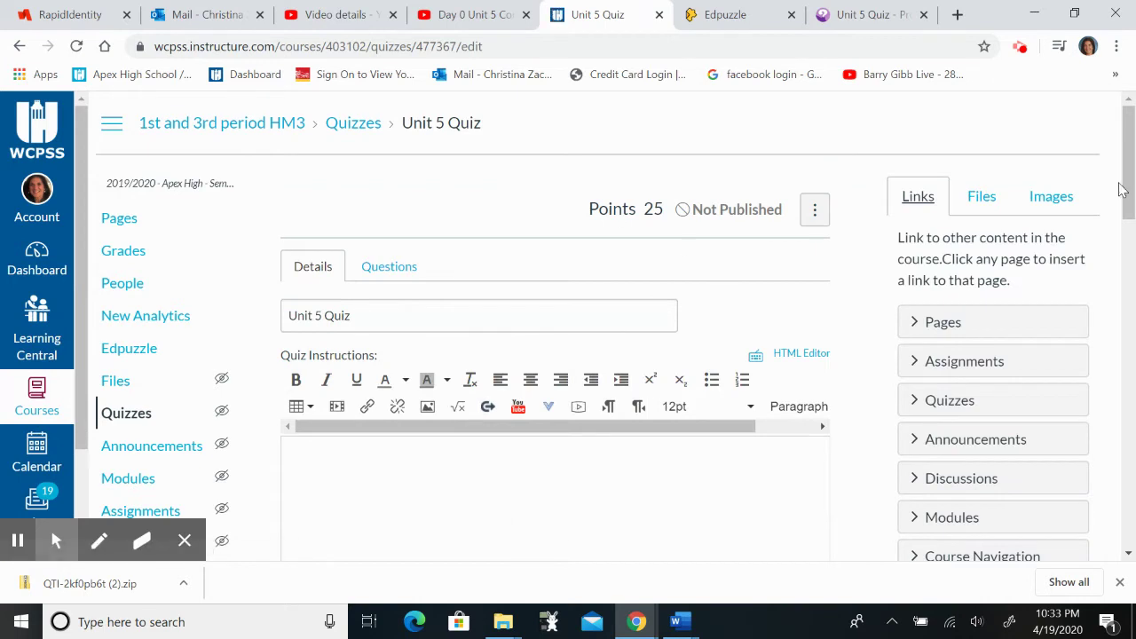
- Write quiz instructions covering 25 multiple choice questions, the password, one attempt, and uploading work in canvas
left_click(1128, 177)
scroll(1131, 177, "down", 2)
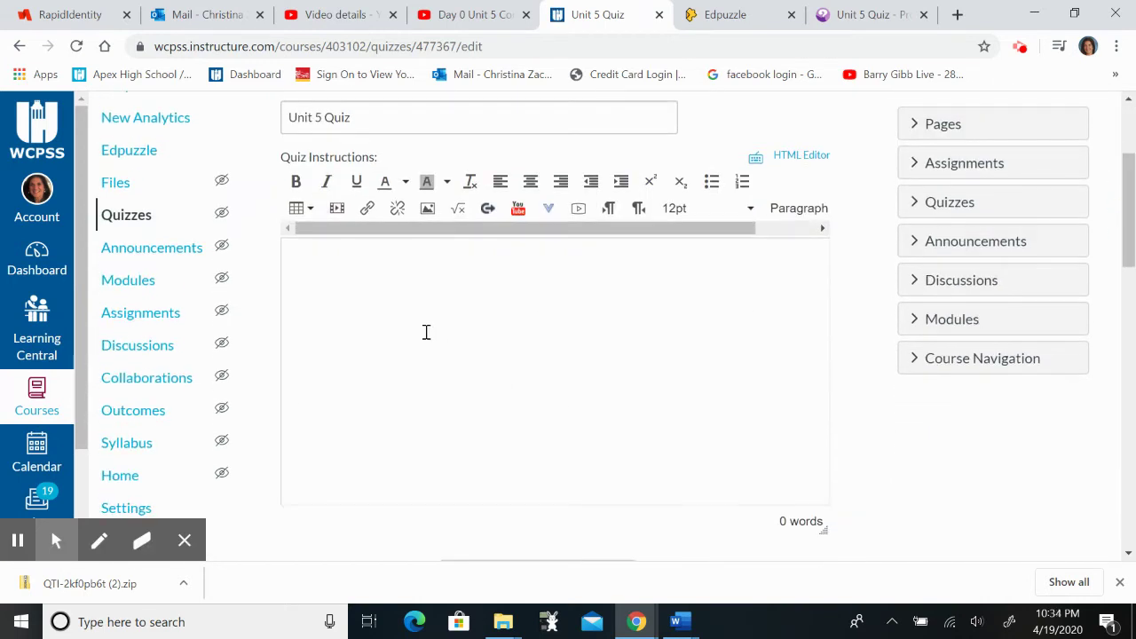
left_click(395, 292)
type("This is 25 multiple")
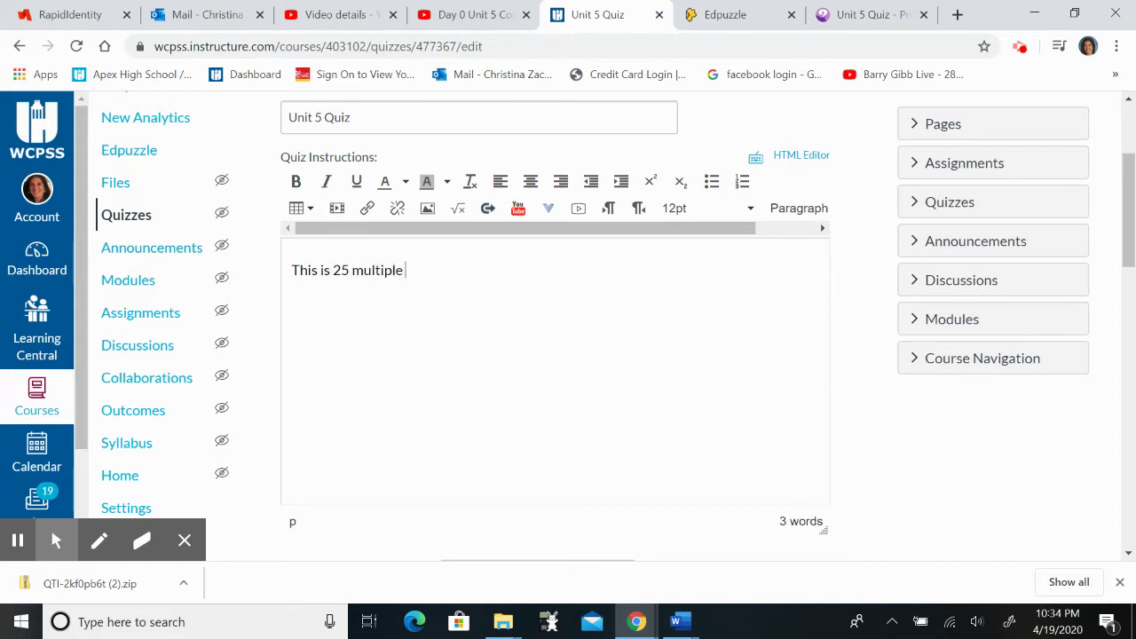
type(" choice questions.")
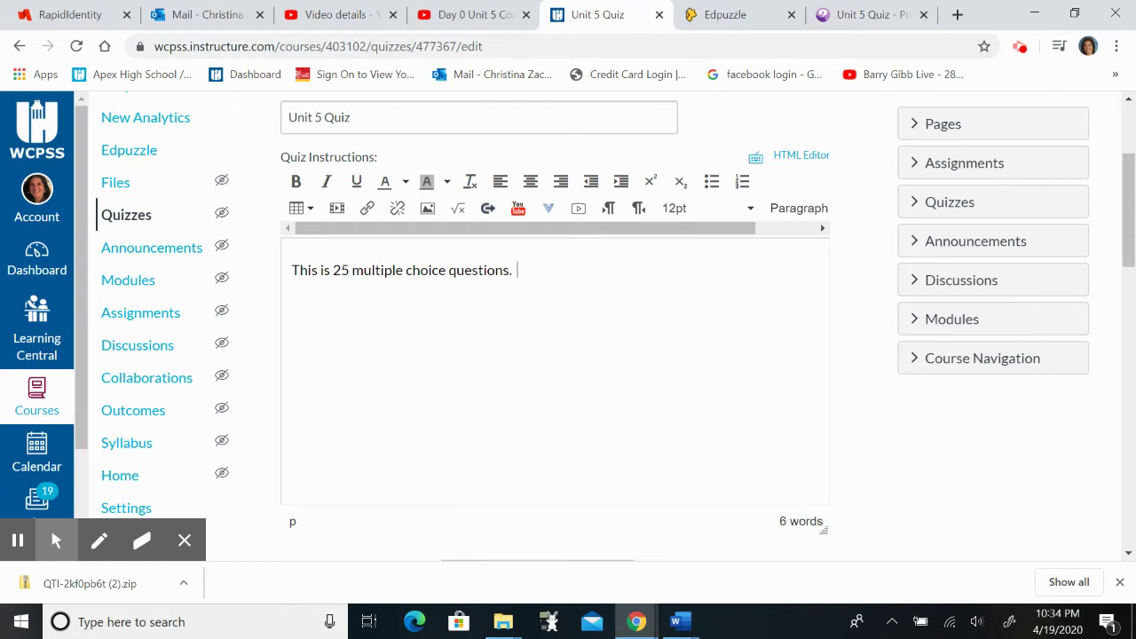
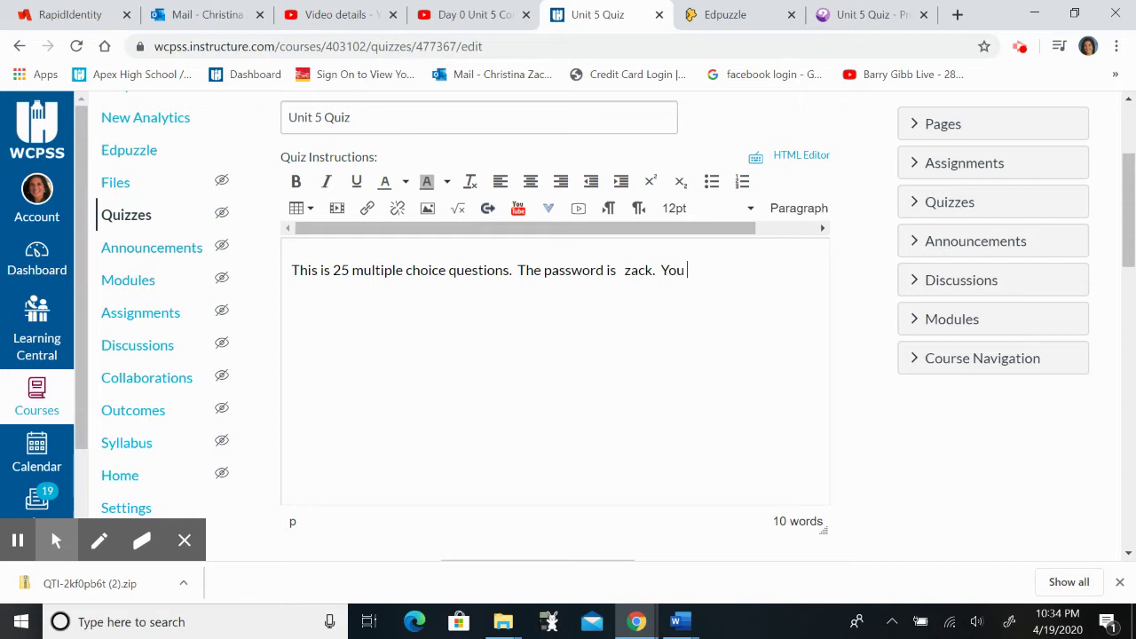
type("attempt.")
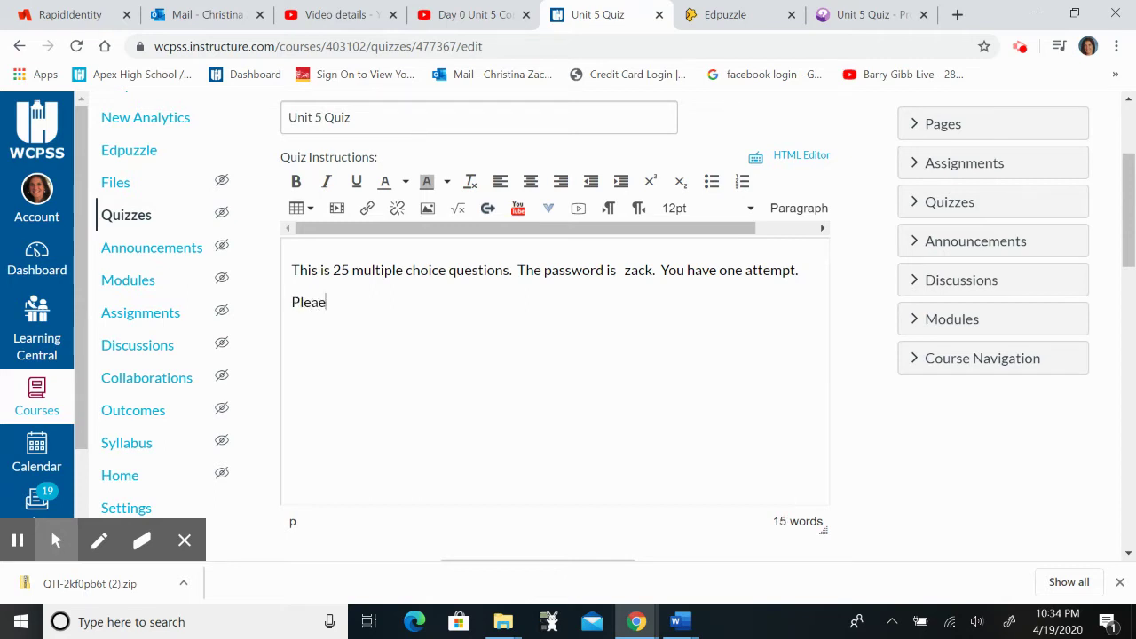
type("upload your")
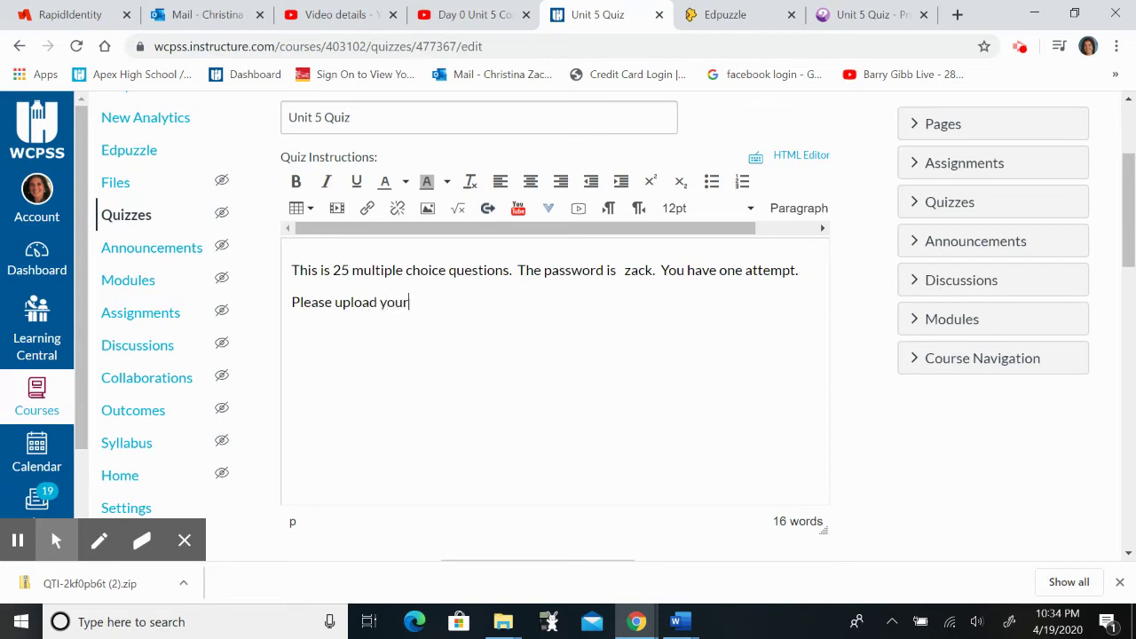
type(" work in canvas.")
- Turn on Shuffle Answers and turn off Let Students See The Correct Answers
left_click_drag(1130, 239, 1127, 337)
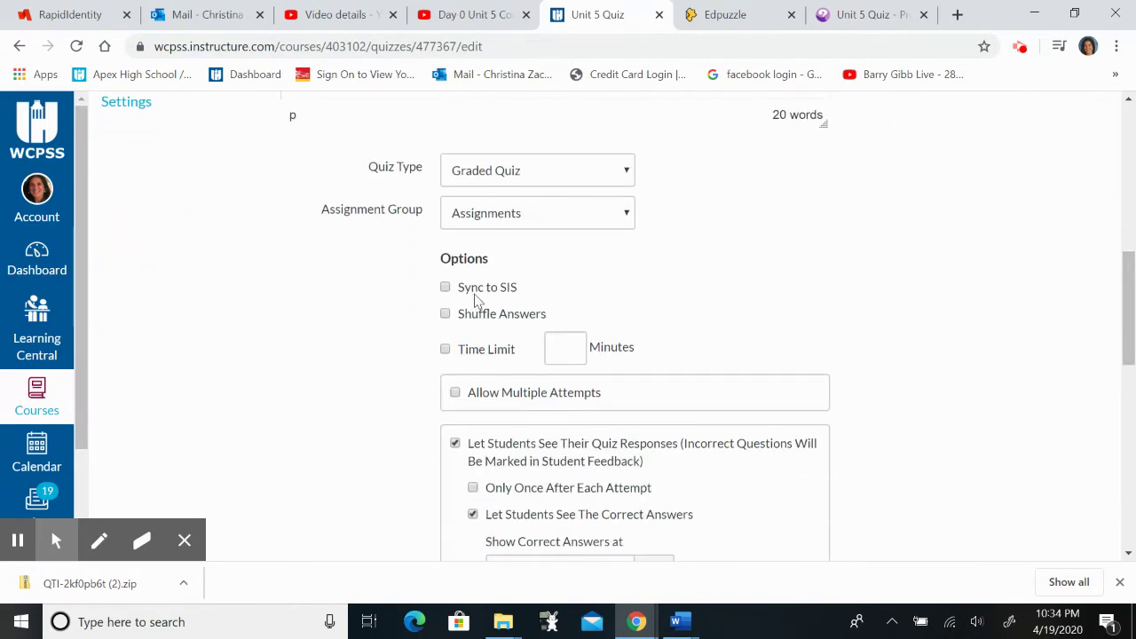
left_click(446, 316)
scroll(1129, 253, "down", 3)
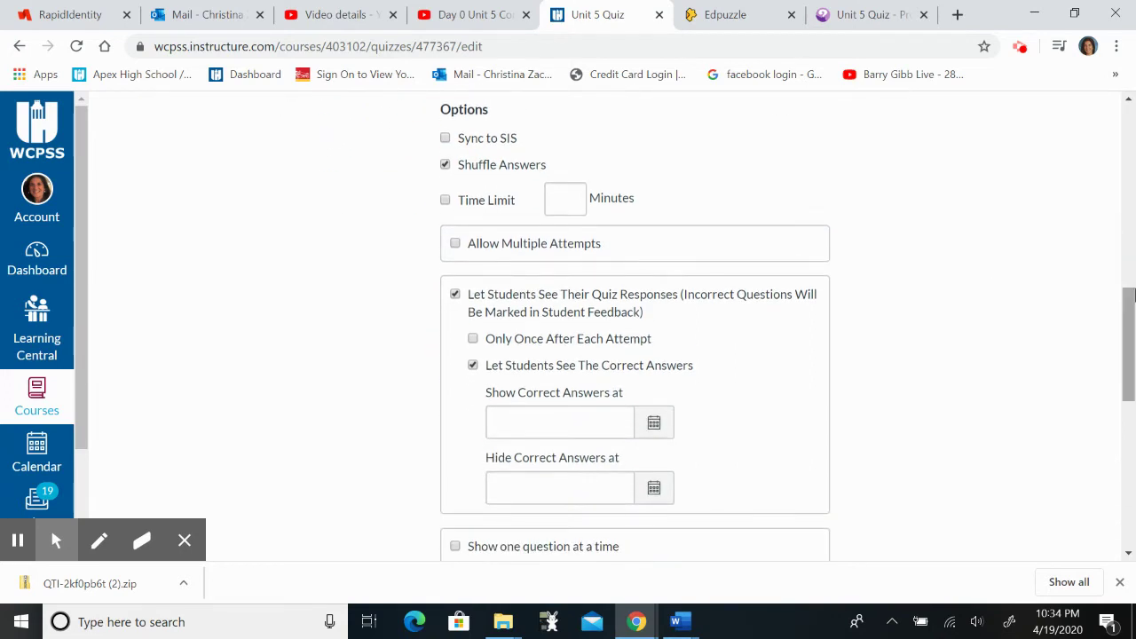
left_click(473, 366)
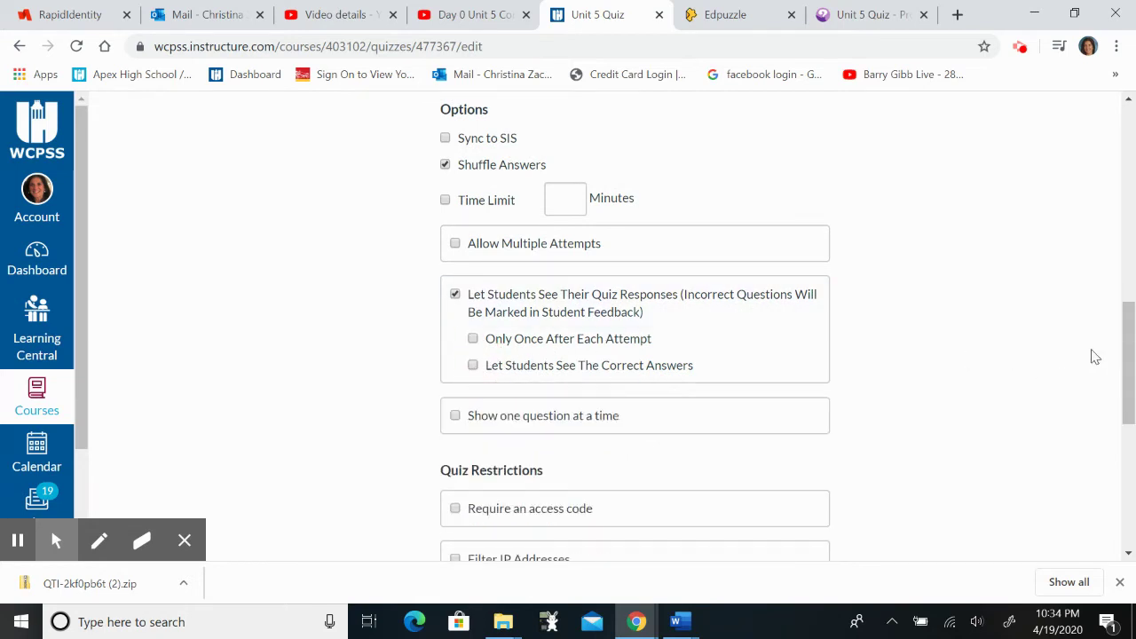
left_click_drag(1132, 317, 1132, 383)
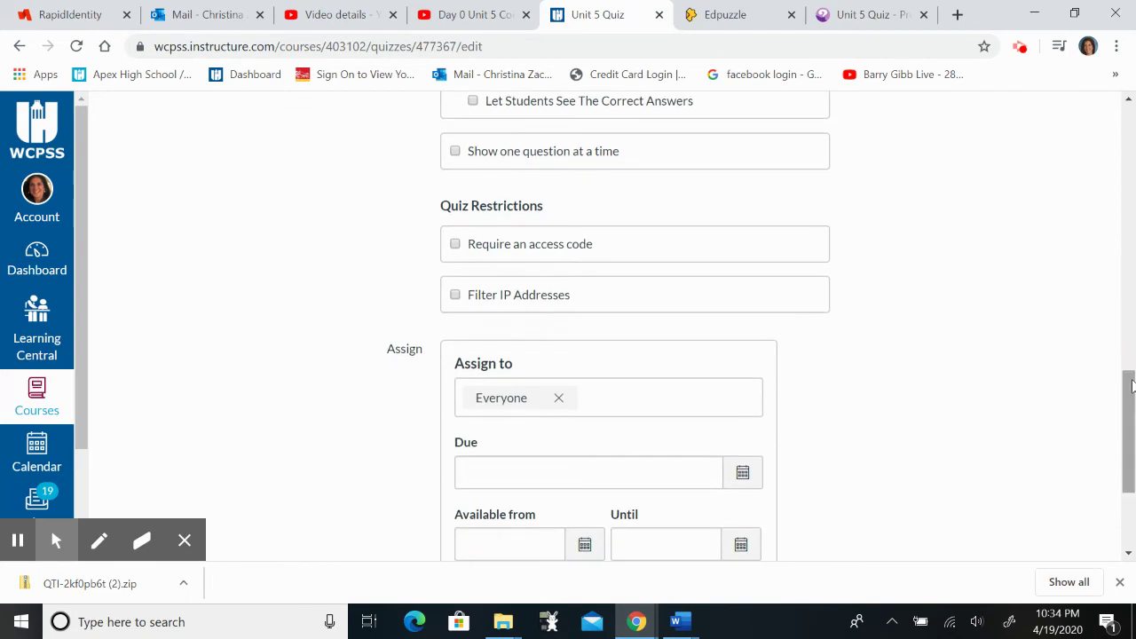
- Require an access code, enter the code, and save and publish the quiz
left_click(455, 246)
left_click(519, 272)
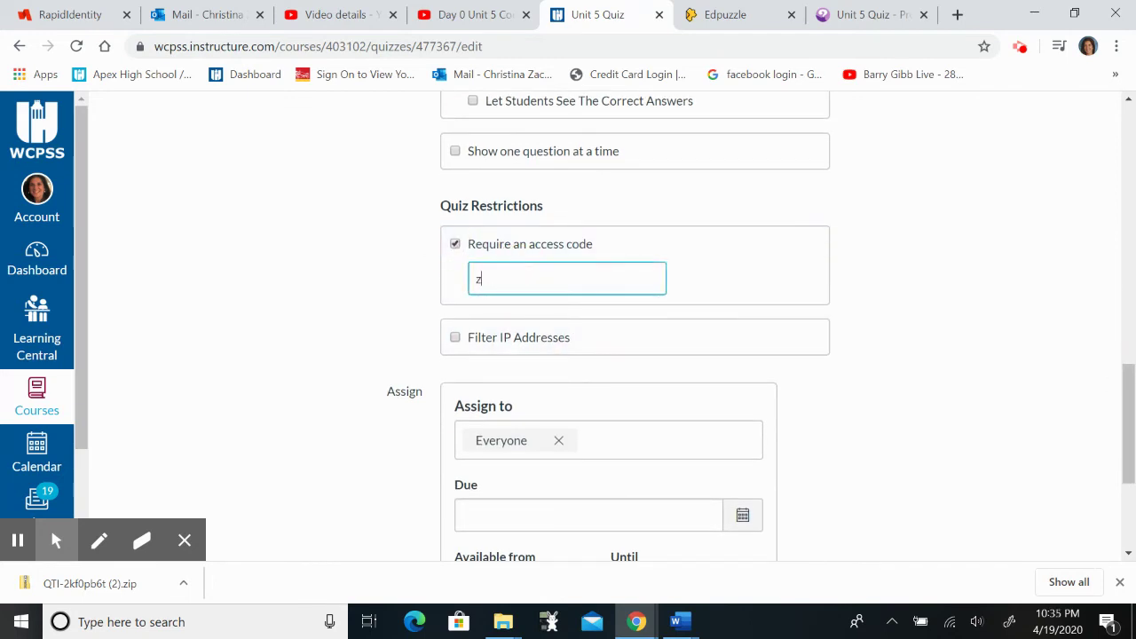
left_click(1132, 382)
left_click_drag(1132, 382, 1132, 432)
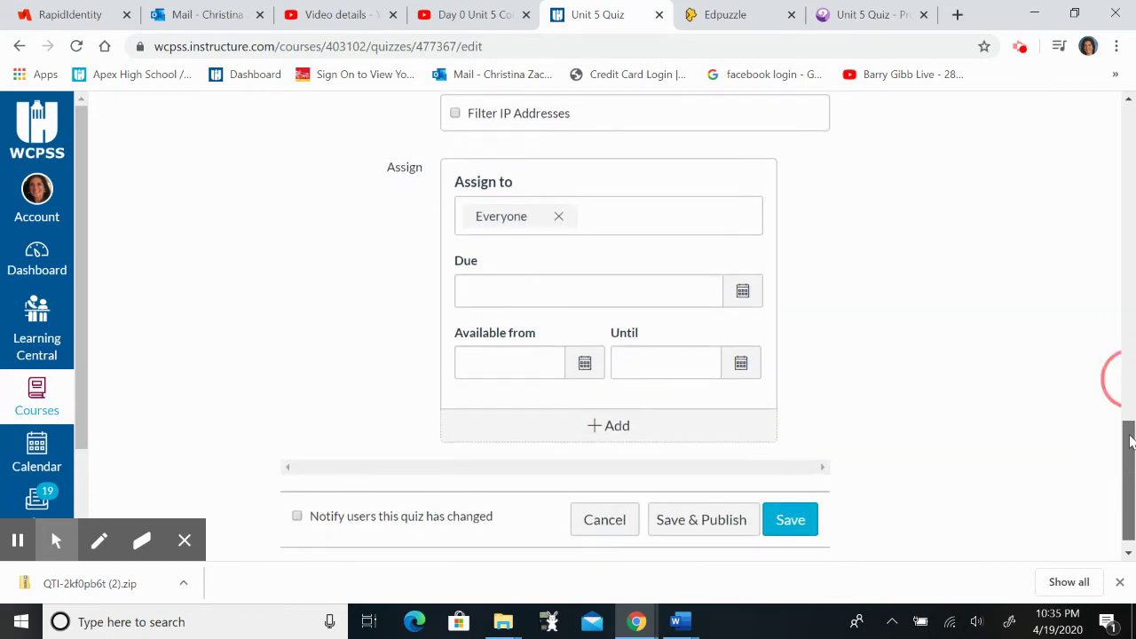
left_click_drag(1130, 442, 1130, 459)
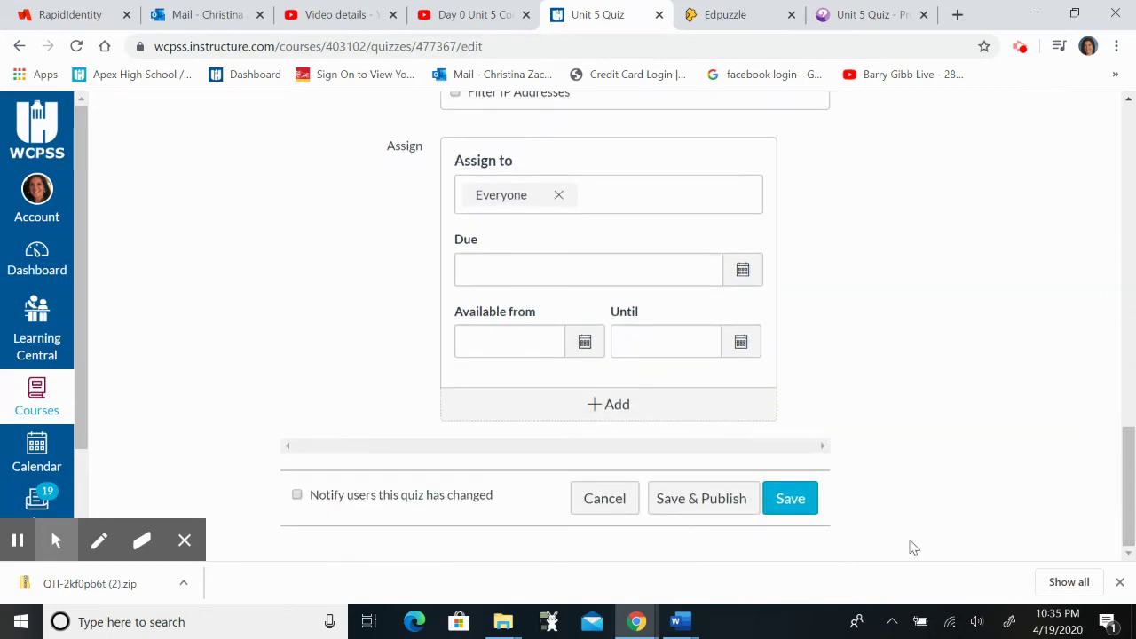
left_click(706, 499)
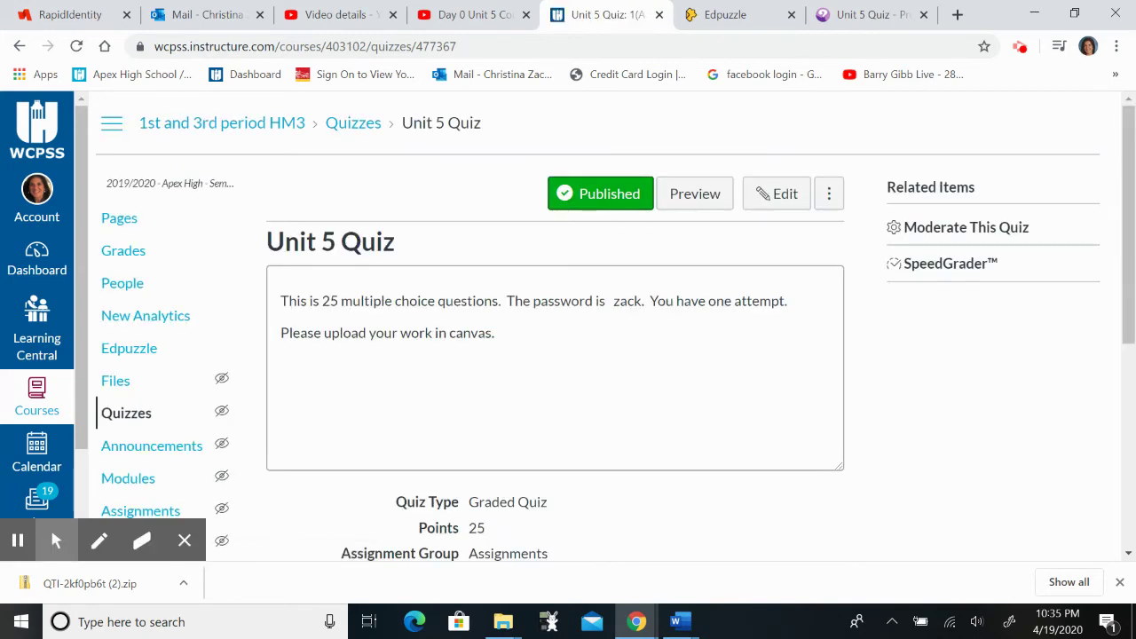
- Preview Unit 5 Quiz, scrolling down to the Submit Quiz box and back up
left_click(701, 202)
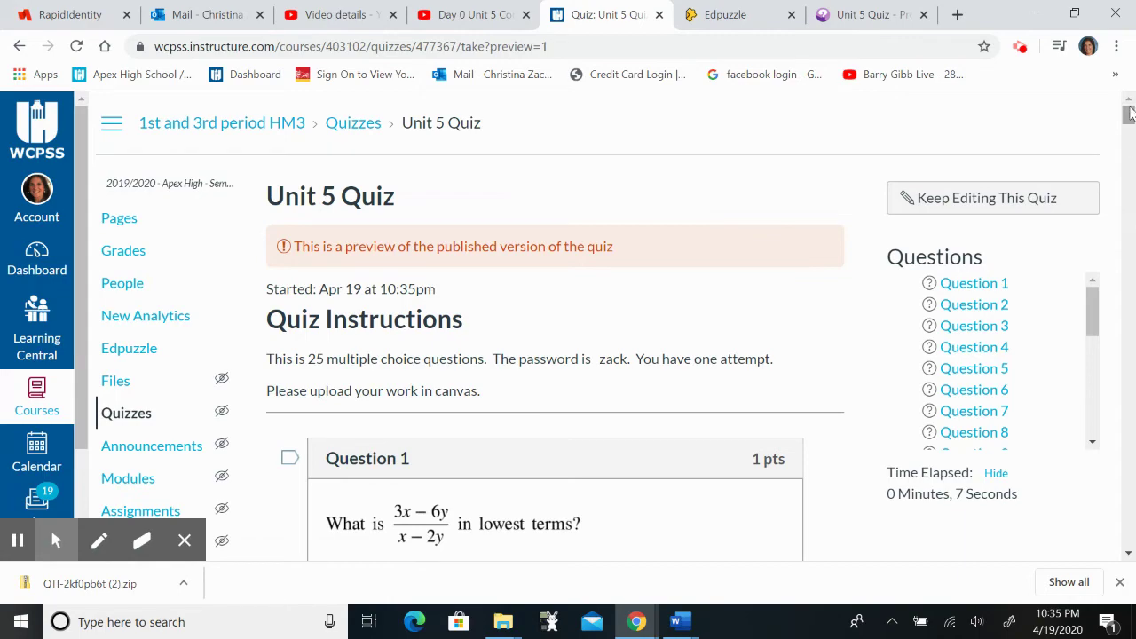
left_click_drag(1129, 115, 1070, 559)
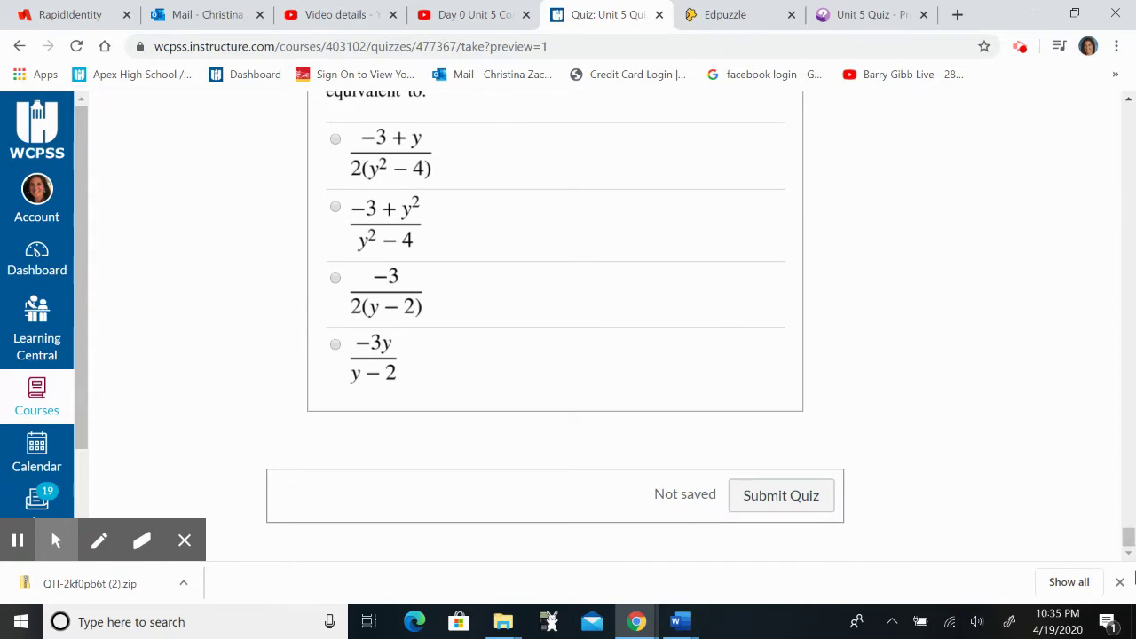
left_click_drag(1130, 541, 1129, 93)
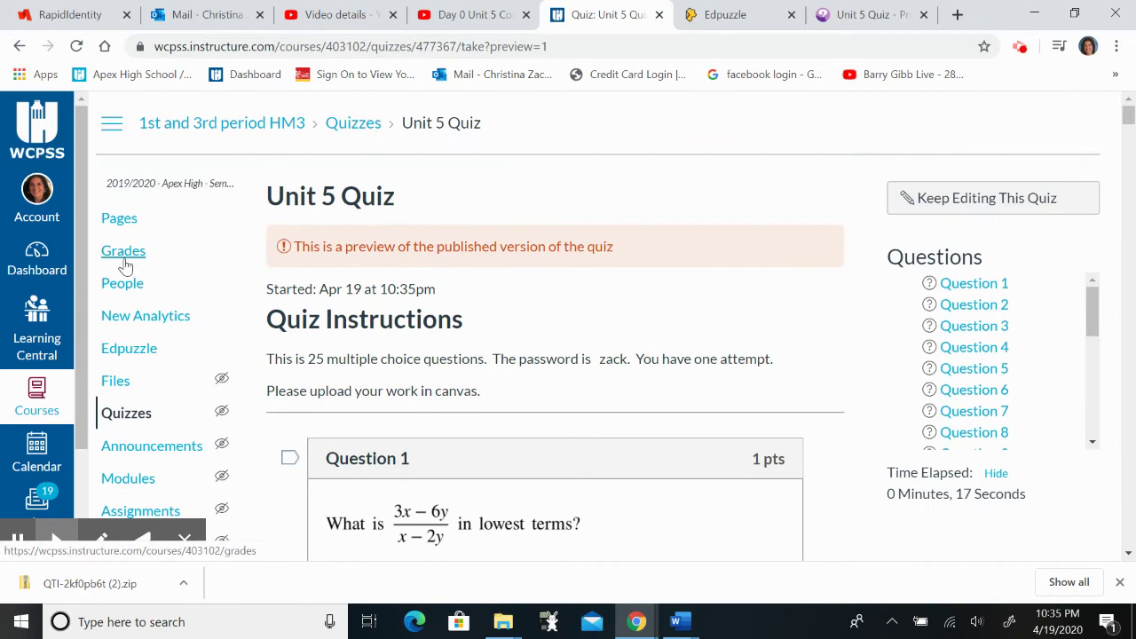
- Open the Unit 5 Rational Functions Test page from the course pages list in edit mode
left_click(126, 223)
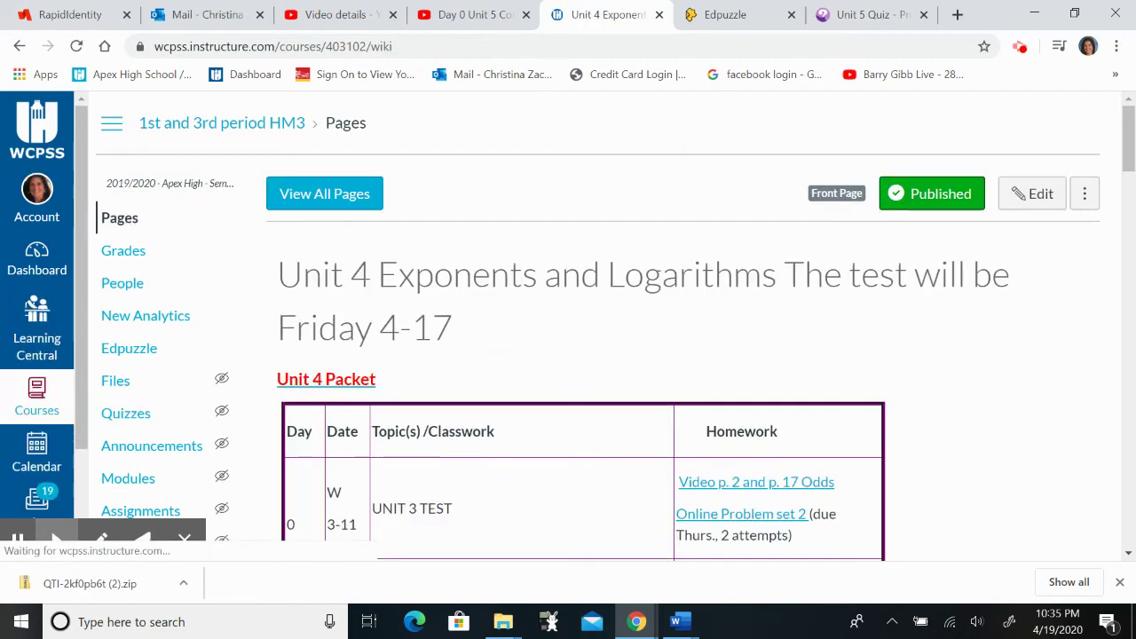
left_click(288, 202)
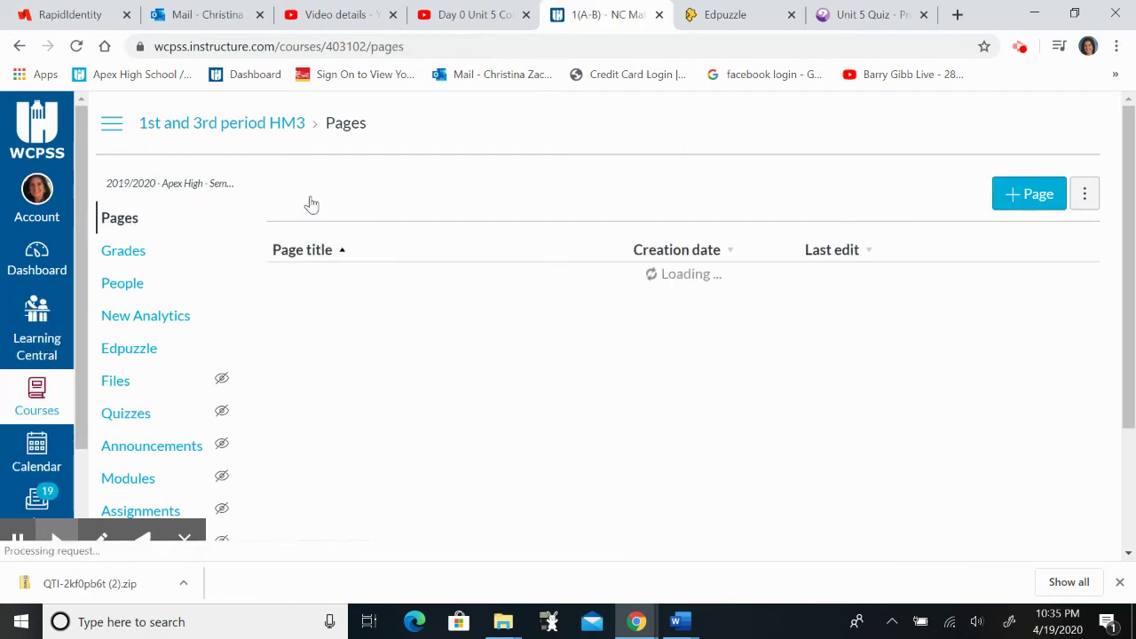
left_click_drag(1128, 223, 1133, 442)
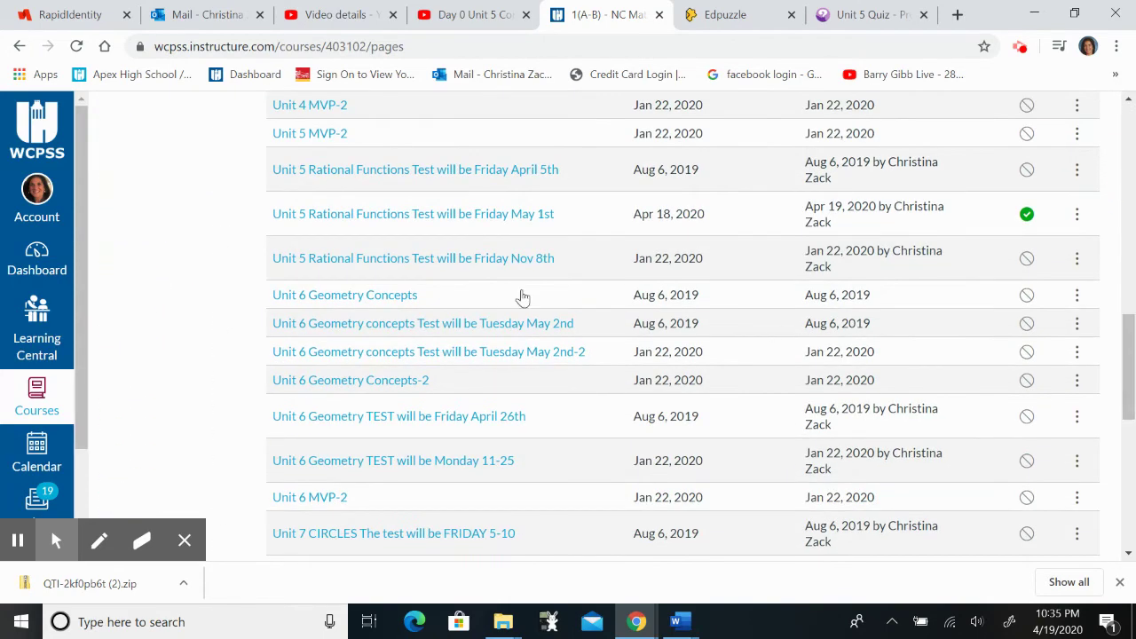
left_click(368, 222)
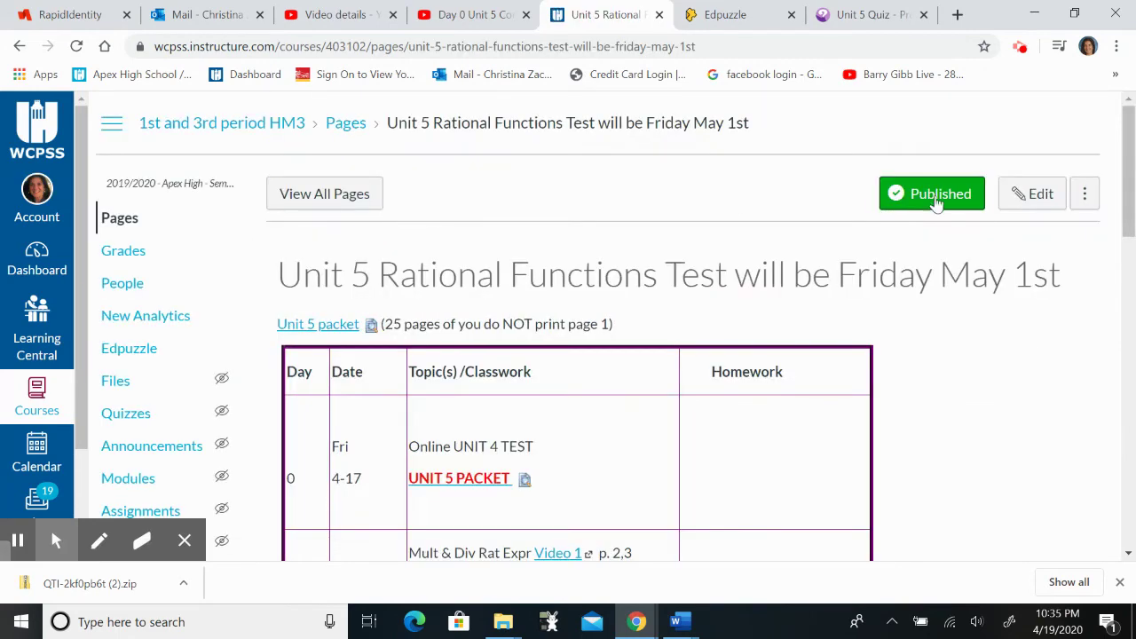
left_click(1030, 203)
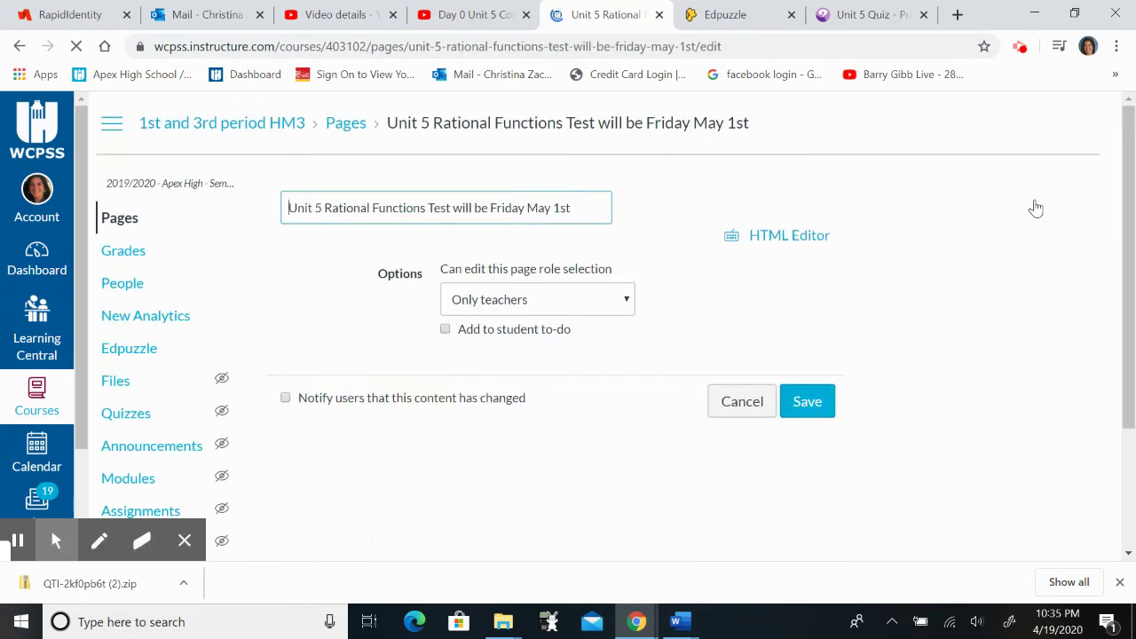
- Link the Day 3 'QUIZ 1' text to Unit 5 Quiz and save the page
left_click_drag(821, 364, 825, 471)
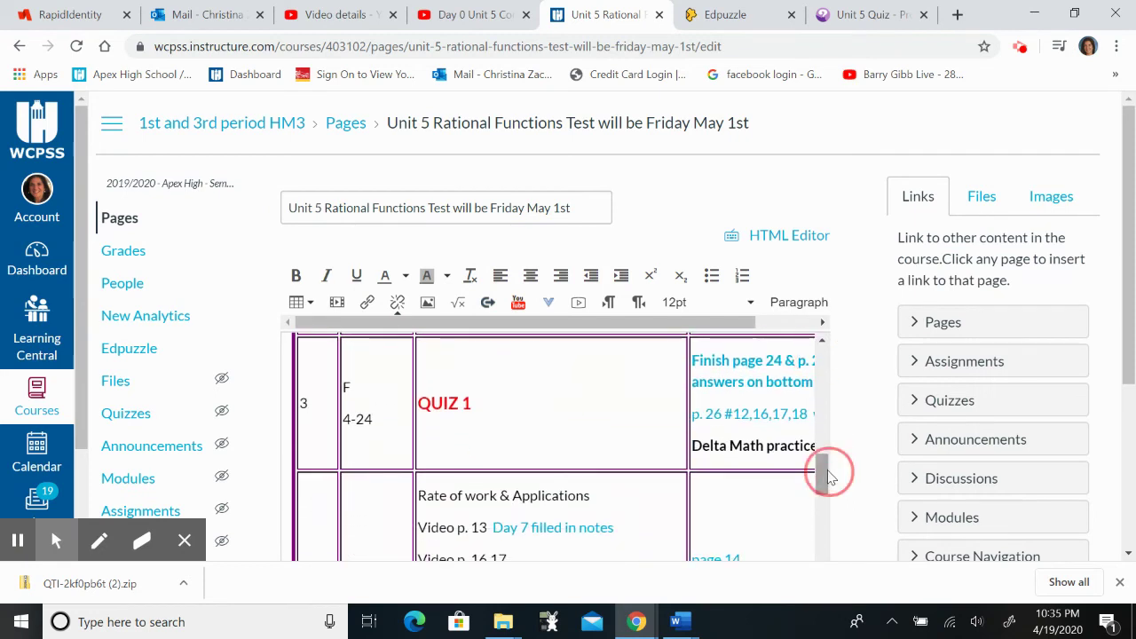
left_click_drag(487, 401, 424, 400)
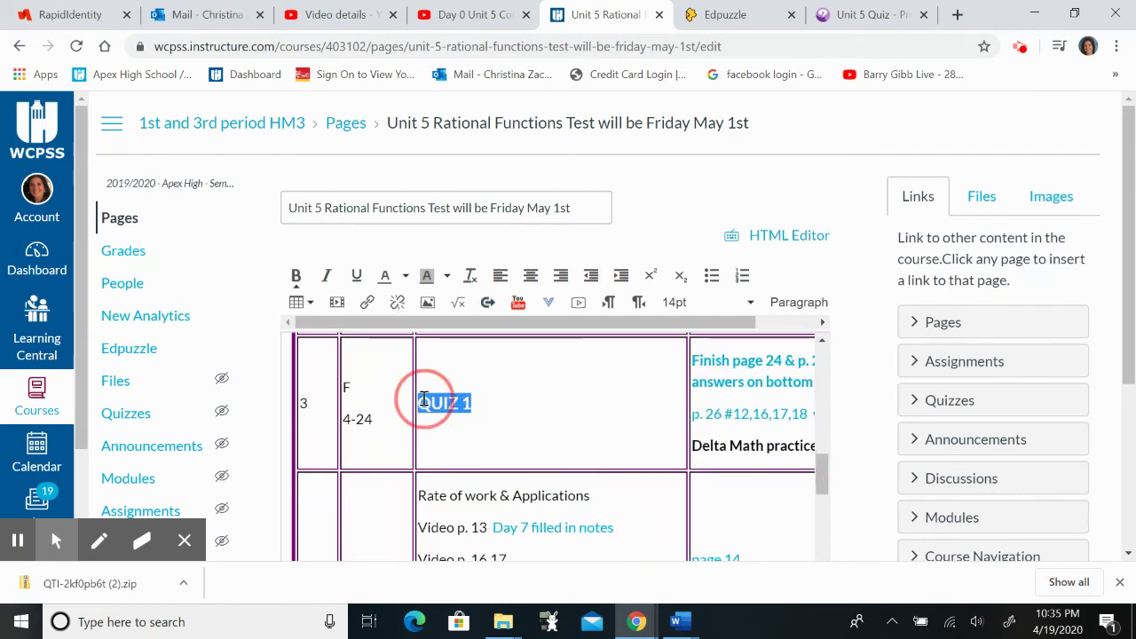
left_click(939, 399)
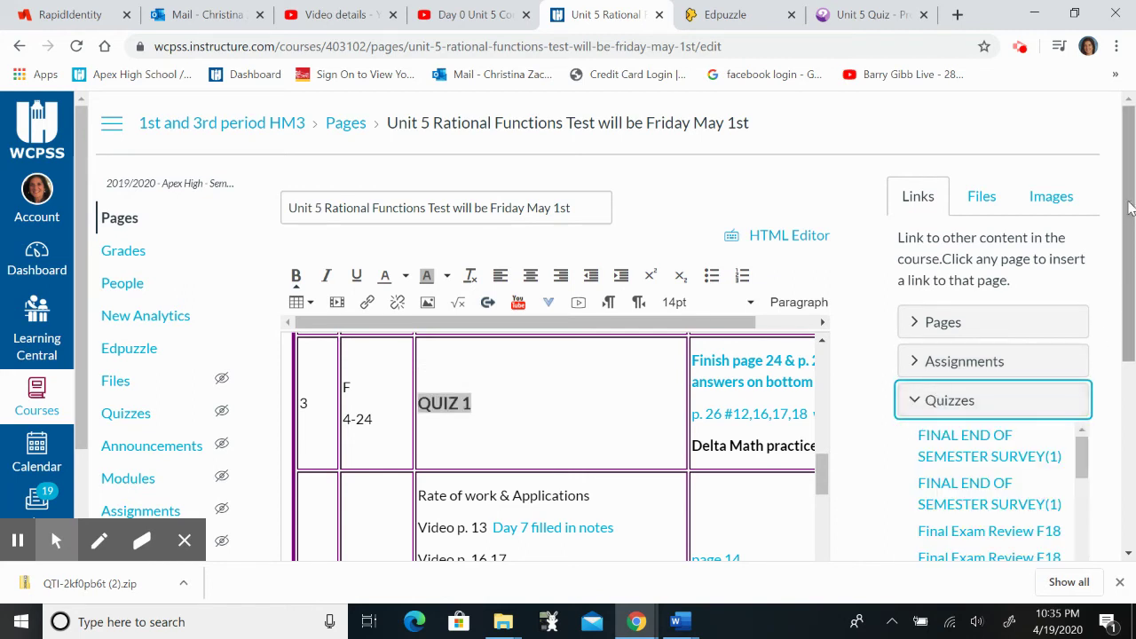
left_click_drag(1129, 207, 1129, 332)
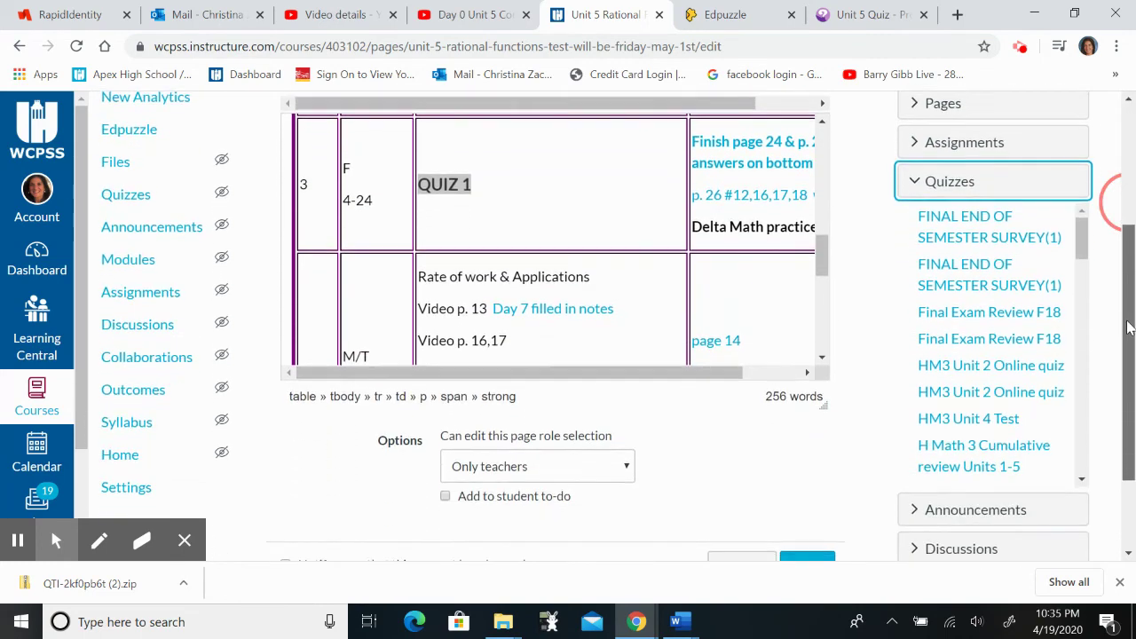
left_click(1083, 255)
left_click_drag(1083, 255, 1085, 447)
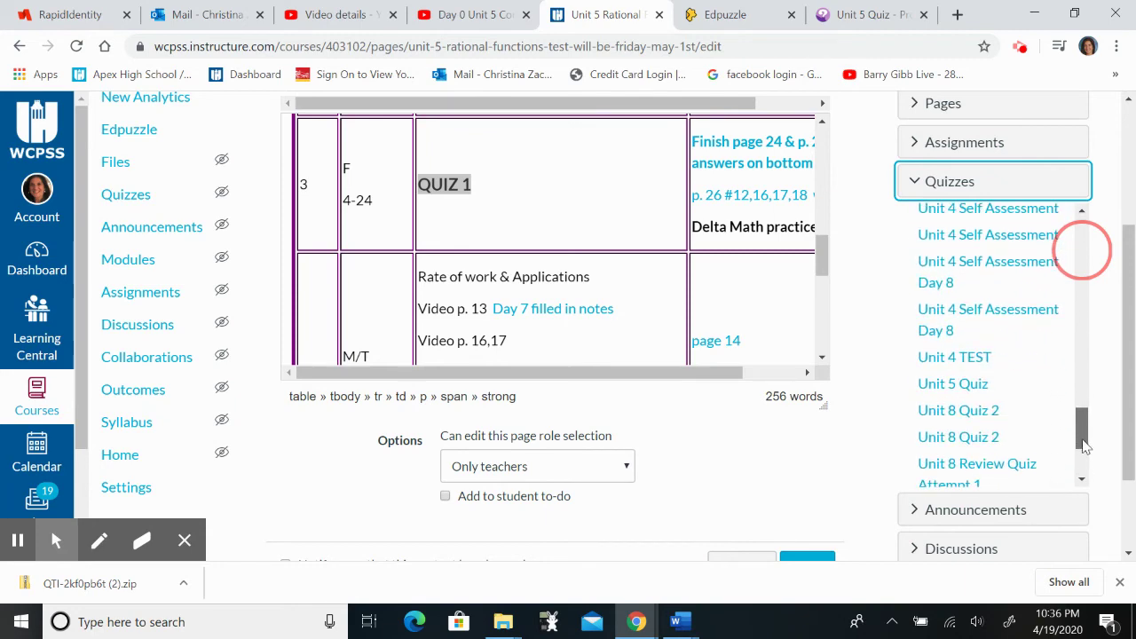
left_click(959, 391)
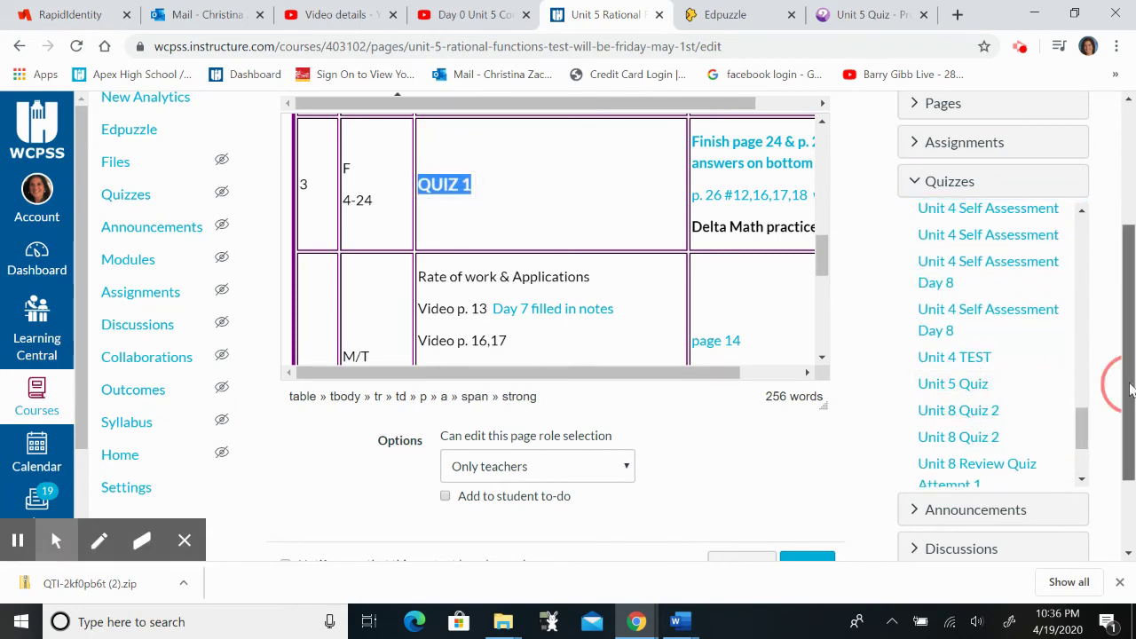
left_click_drag(1130, 406, 1134, 471)
left_click(807, 448)
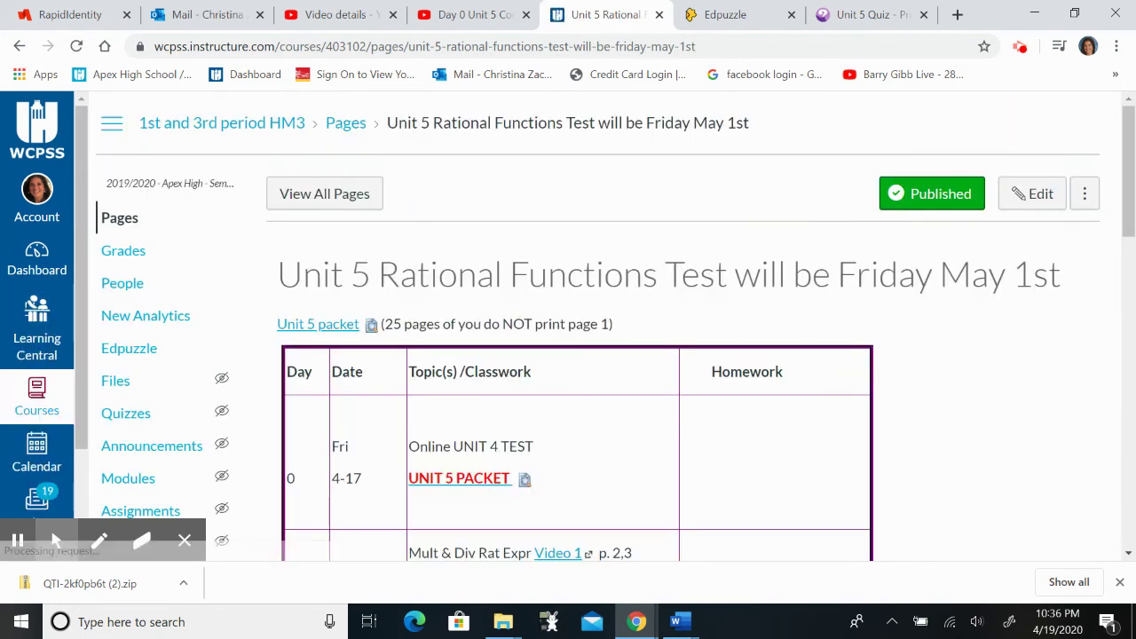
- Follow the Day 3 QUIZ 1 link to Unit 5 Quiz and preview its instructions and Question 1
left_click_drag(1129, 235, 1126, 428)
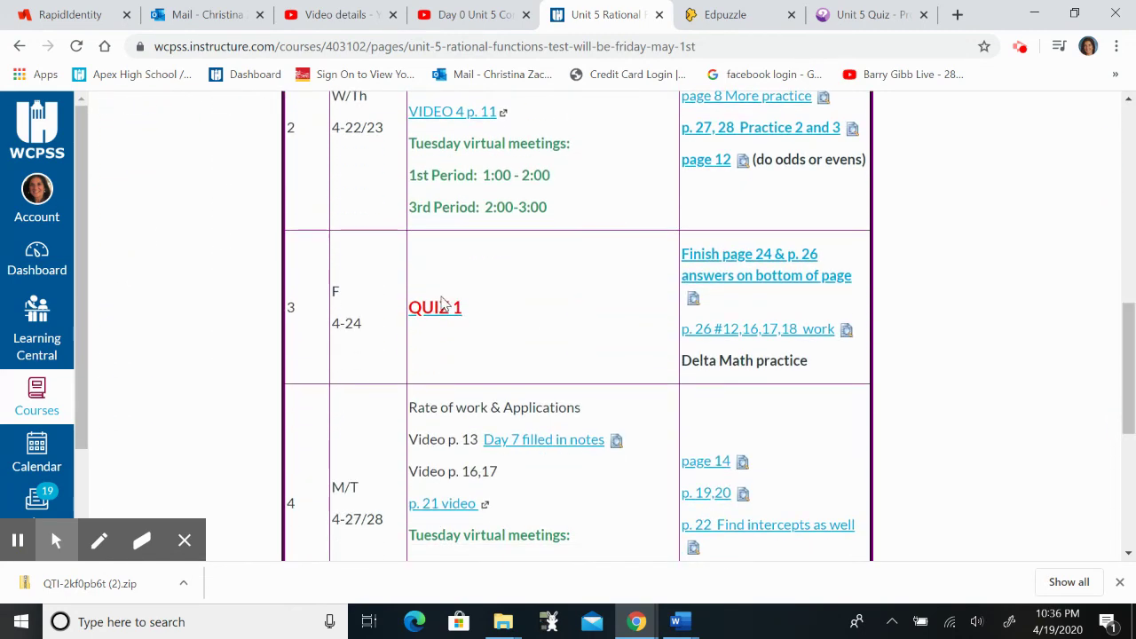
left_click(438, 308)
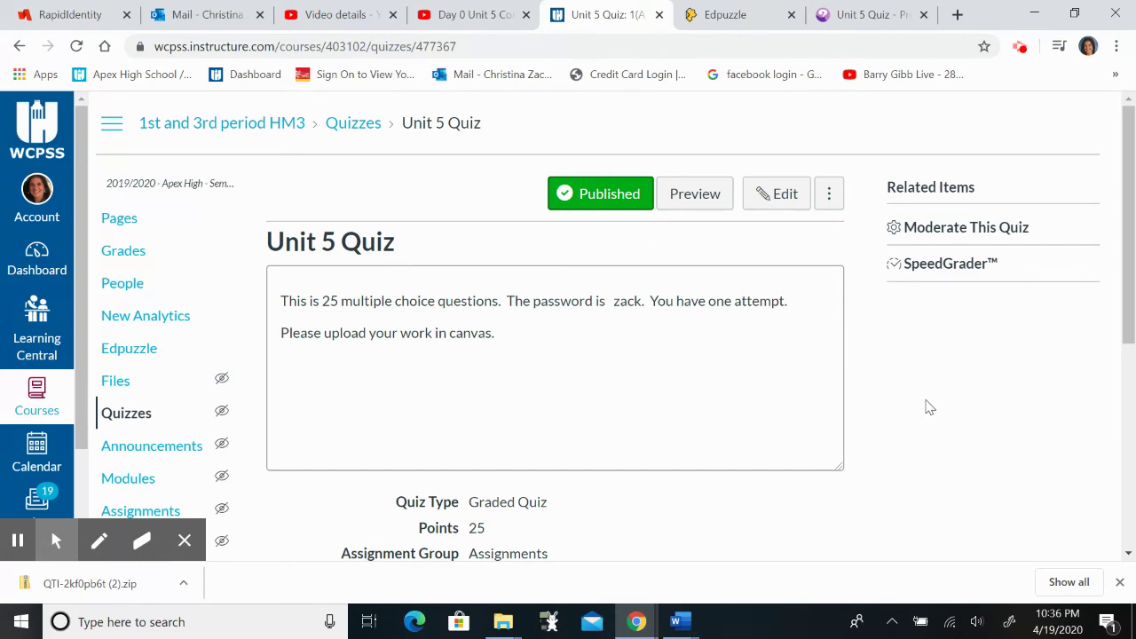
left_click_drag(1130, 187, 1127, 410)
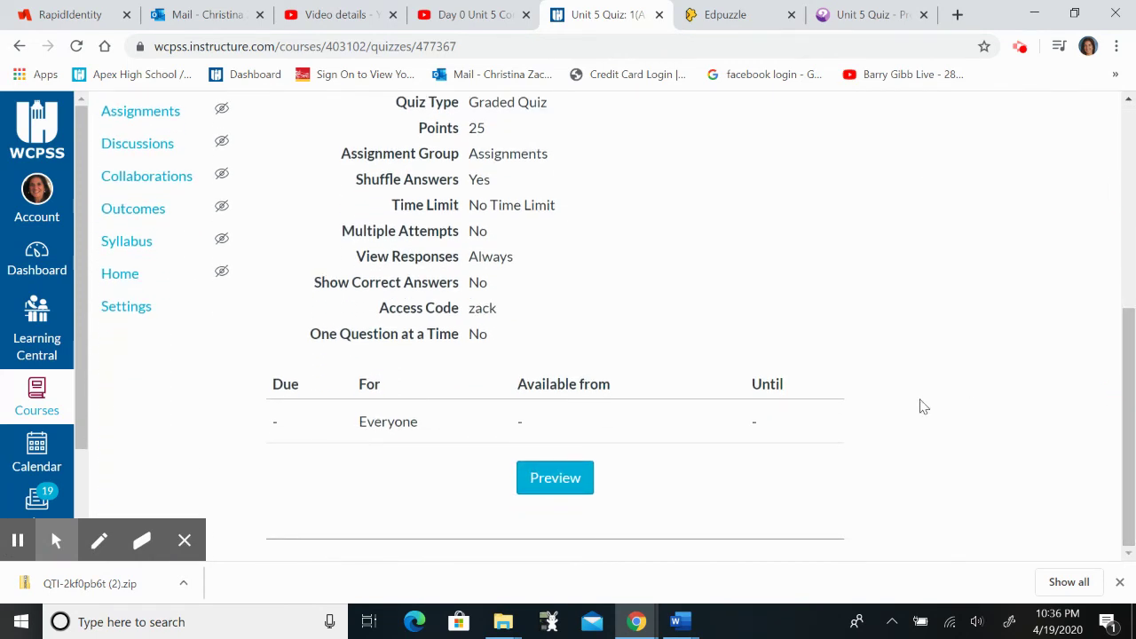
left_click(569, 485)
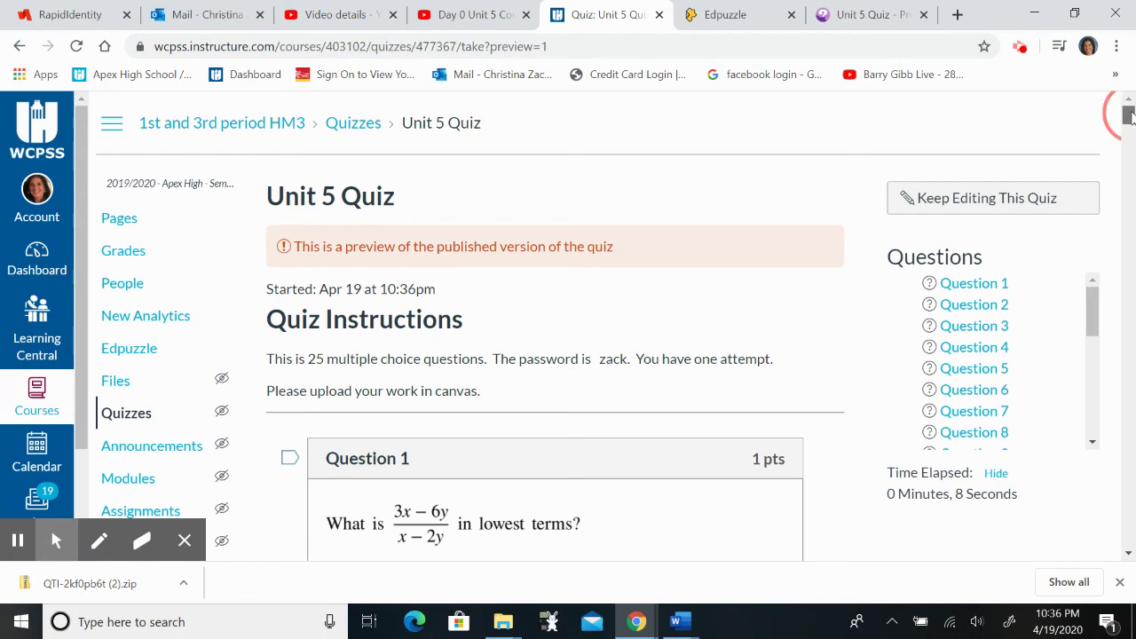
left_click_drag(1129, 117, 1113, 18)
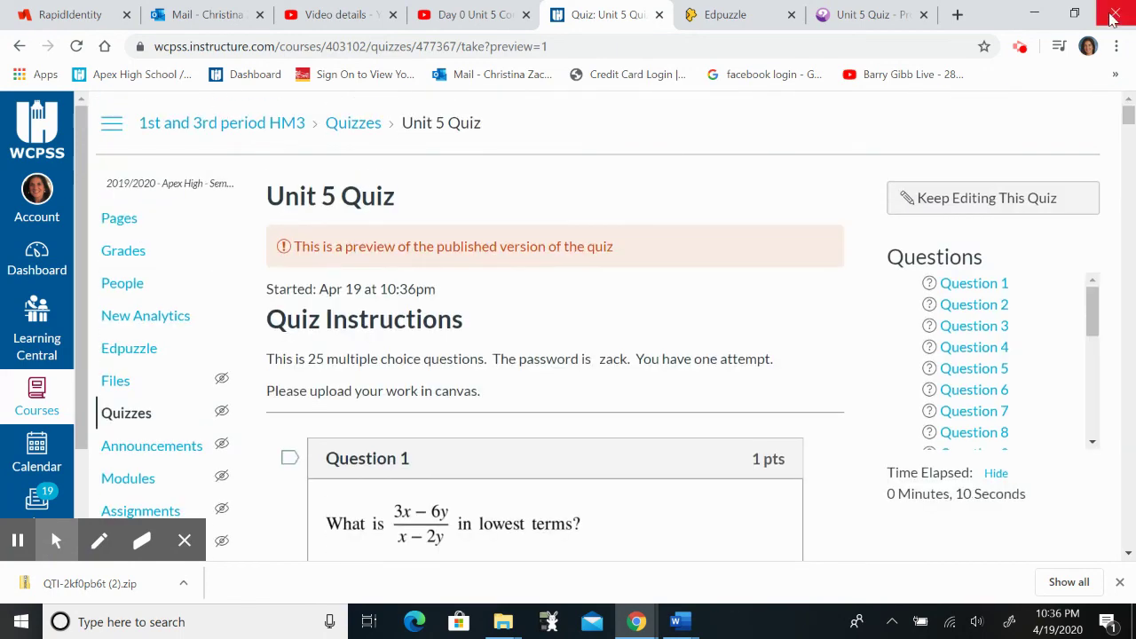